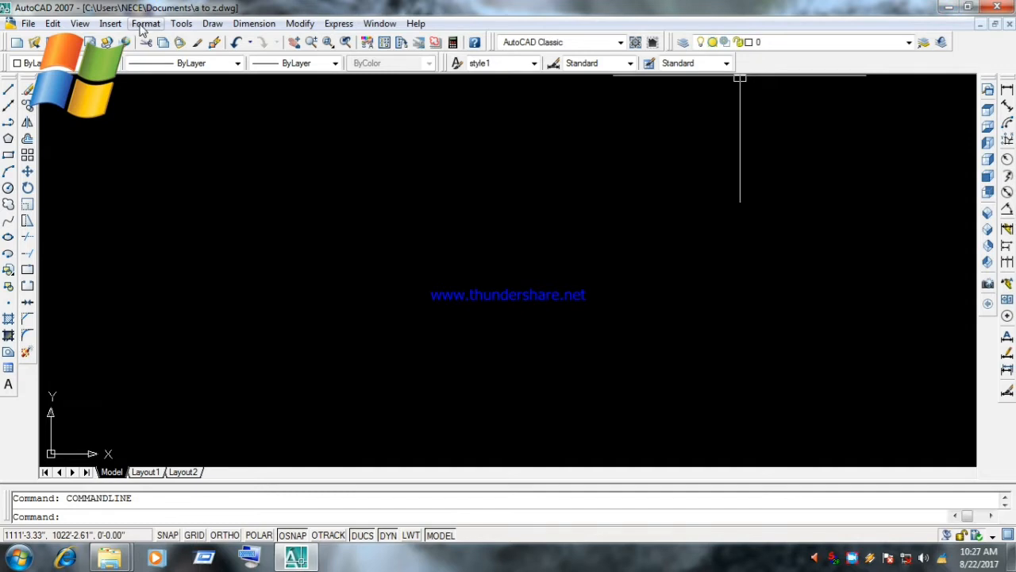
Set the drawing units' length type to Engineering with a precision of 0'-0.00"
left_click(143, 24)
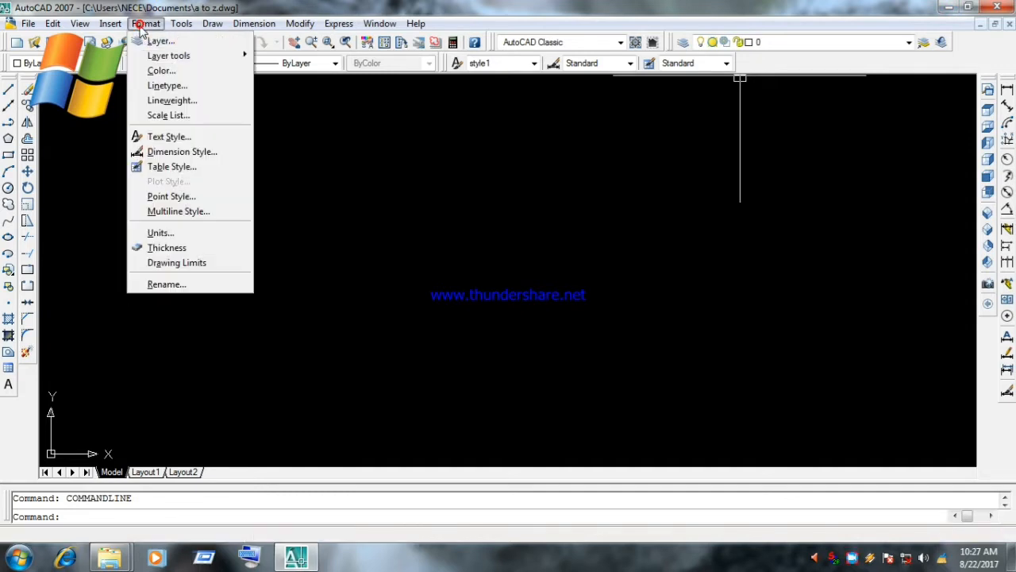
left_click(167, 237)
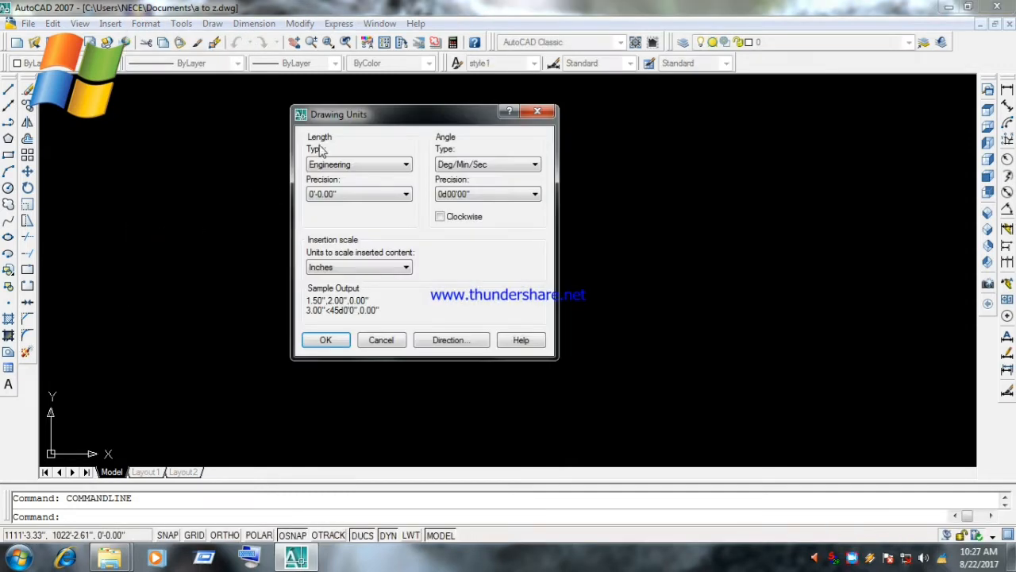
left_click(328, 164)
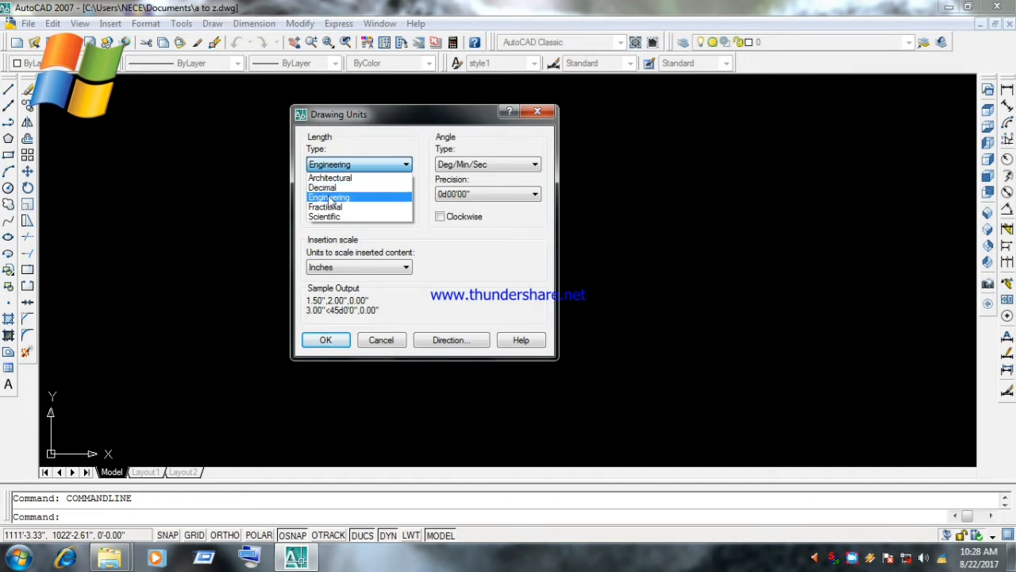
left_click(331, 197)
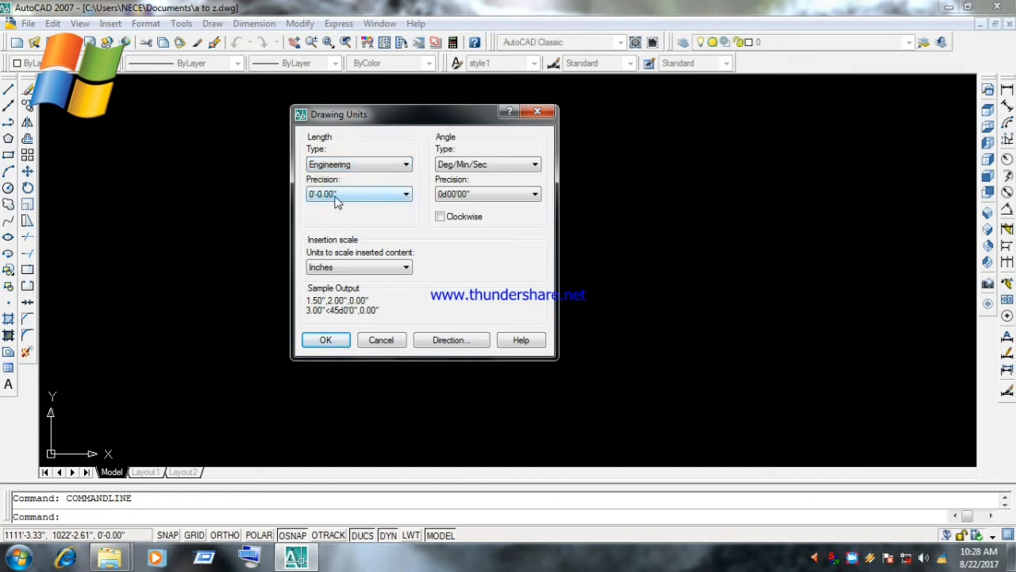
left_click(331, 195)
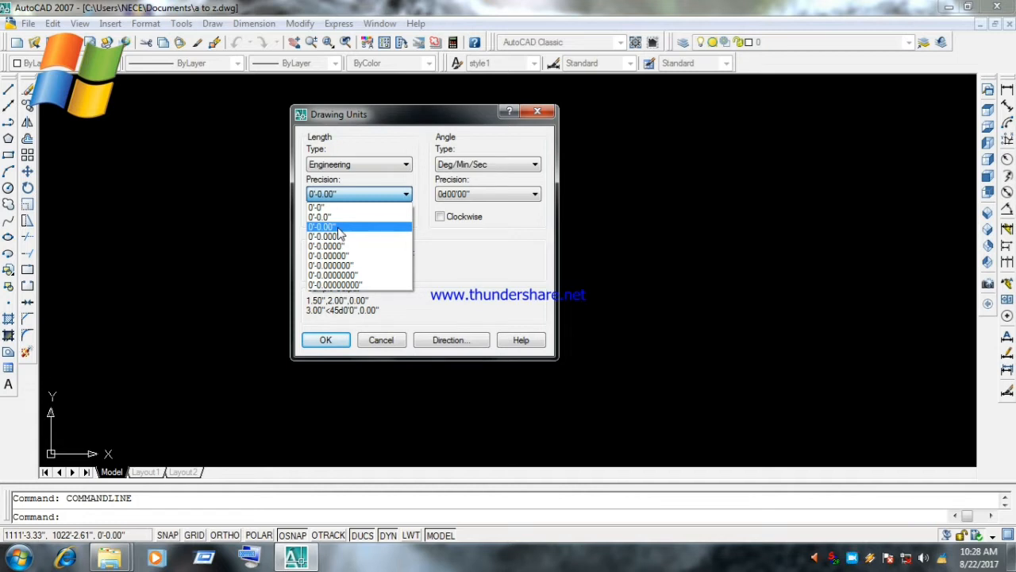
left_click(338, 228)
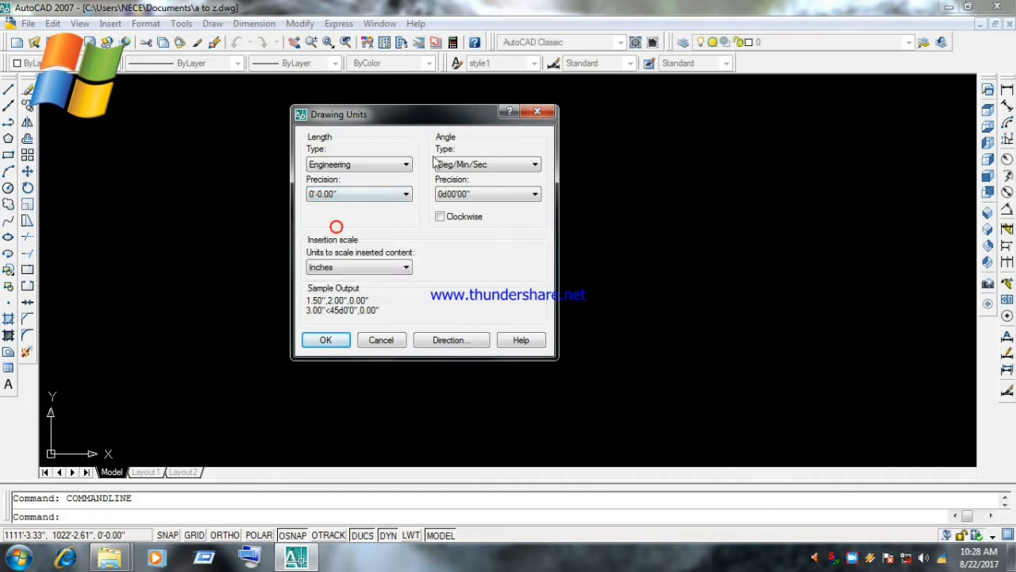
Set the drawing's angle type to Deg/Min/Sec with a precision of 0d00'00"
left_click(465, 164)
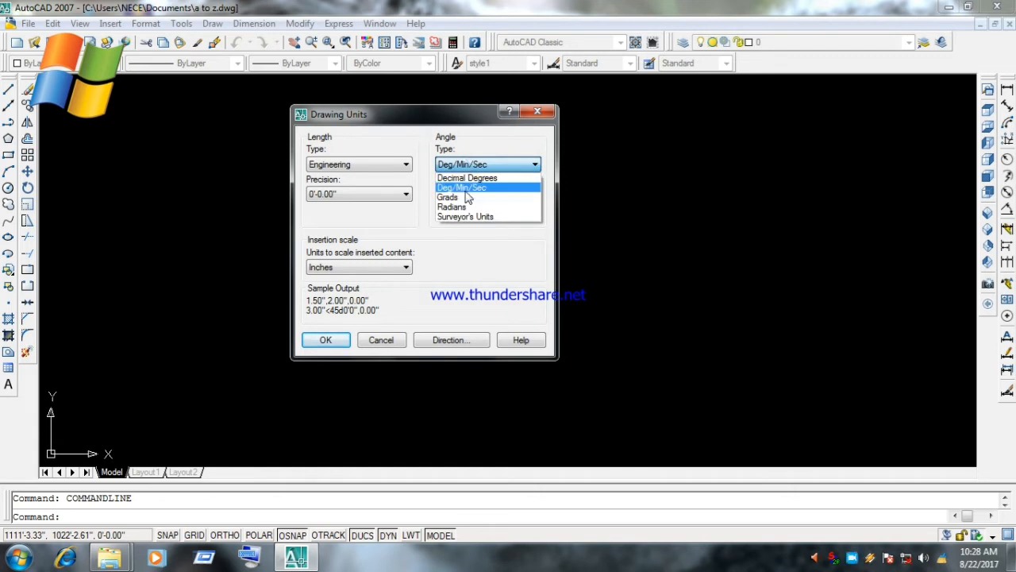
left_click(466, 188)
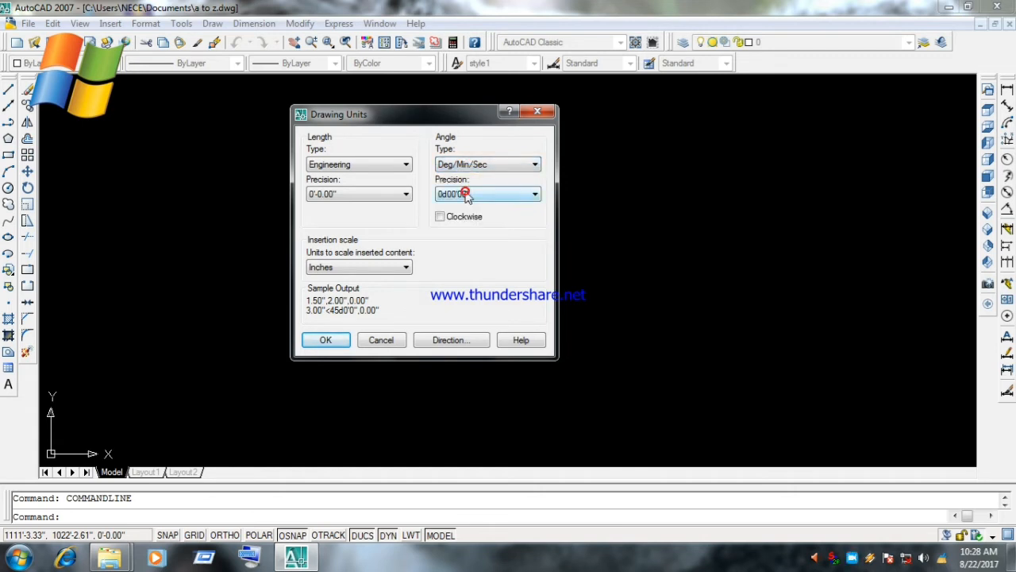
left_click(455, 197)
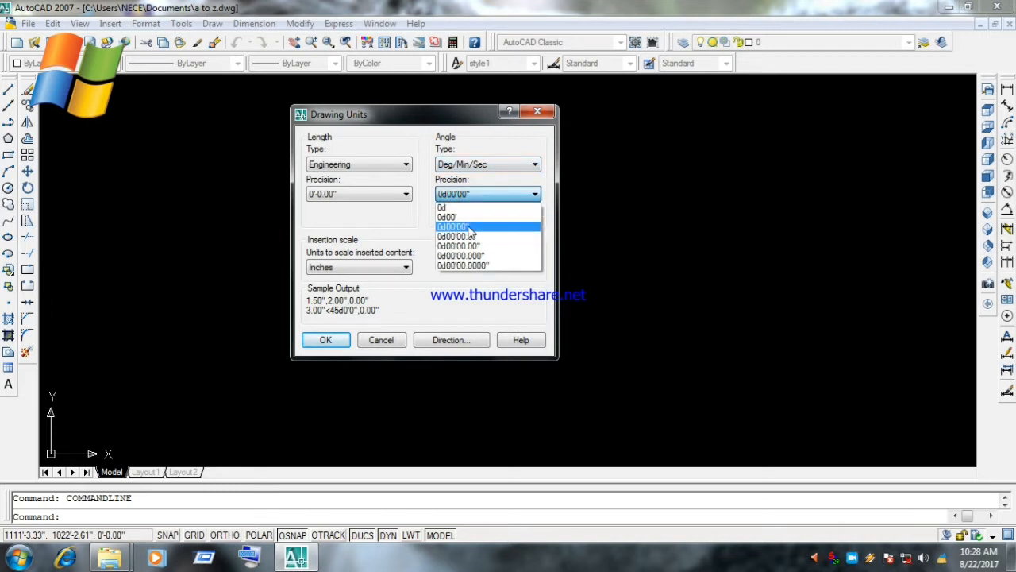
left_click(469, 227)
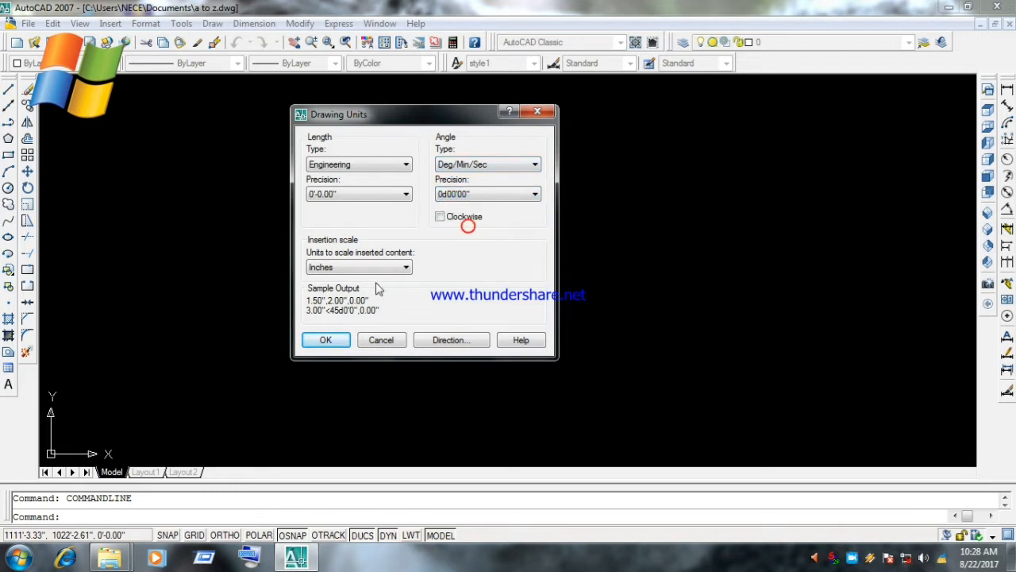
Set the insertion scale for inserted content to Inches and apply the drawing units
left_click(347, 270)
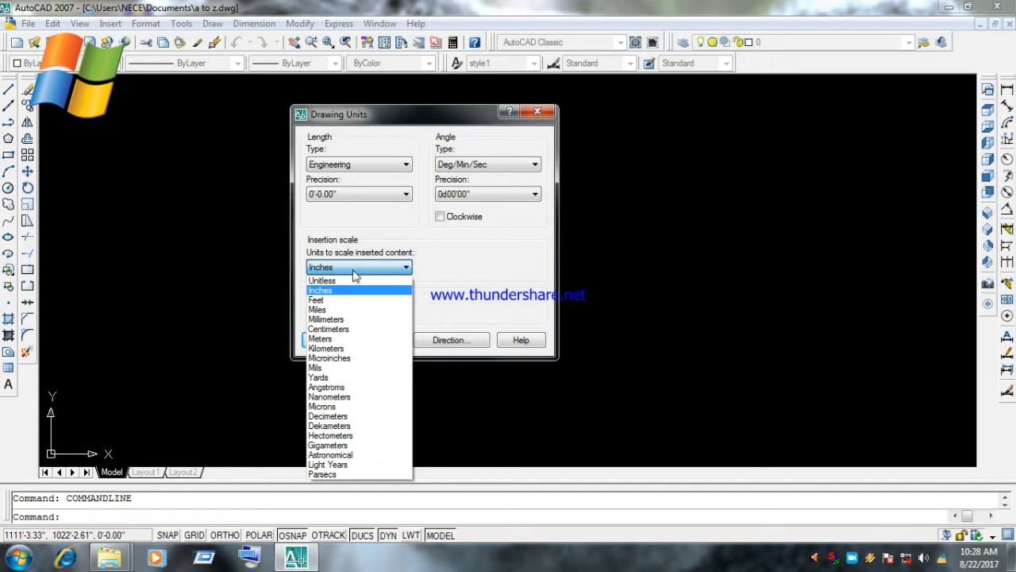
left_click(335, 291)
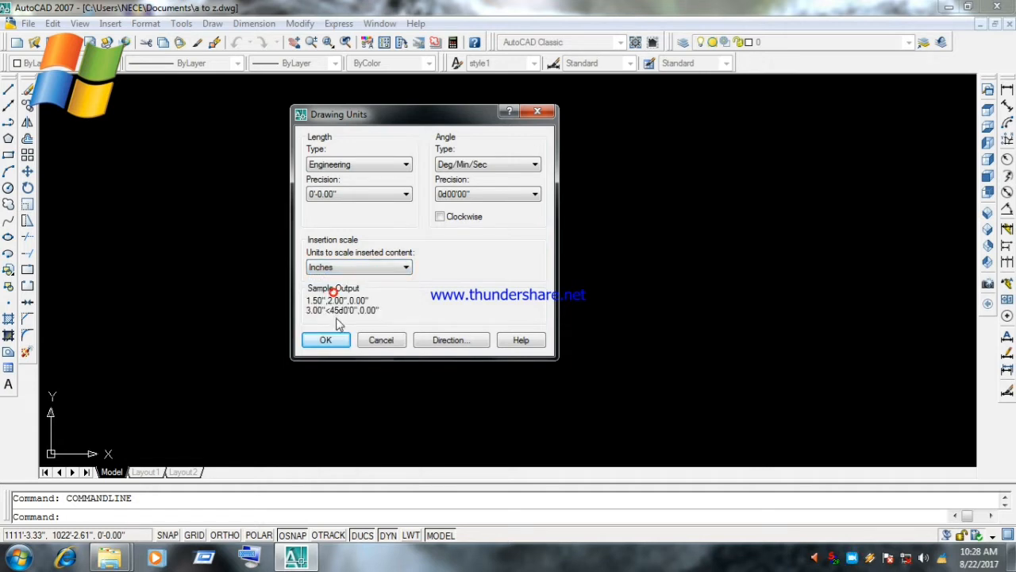
left_click(333, 342)
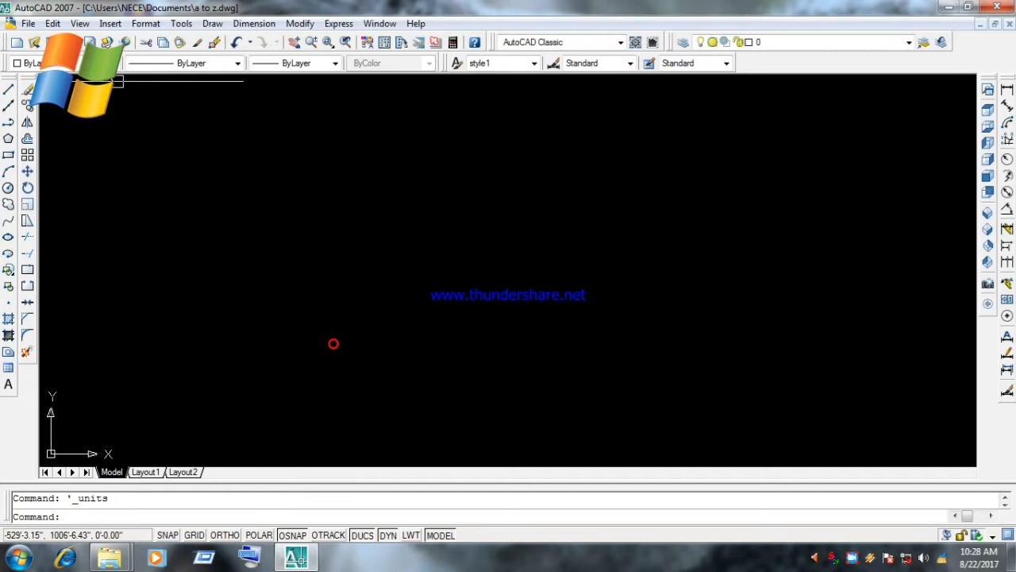
Modify the Standard dimension style so its linear primary units use the Engineering format with 0'-0.00" precision
left_click(138, 24)
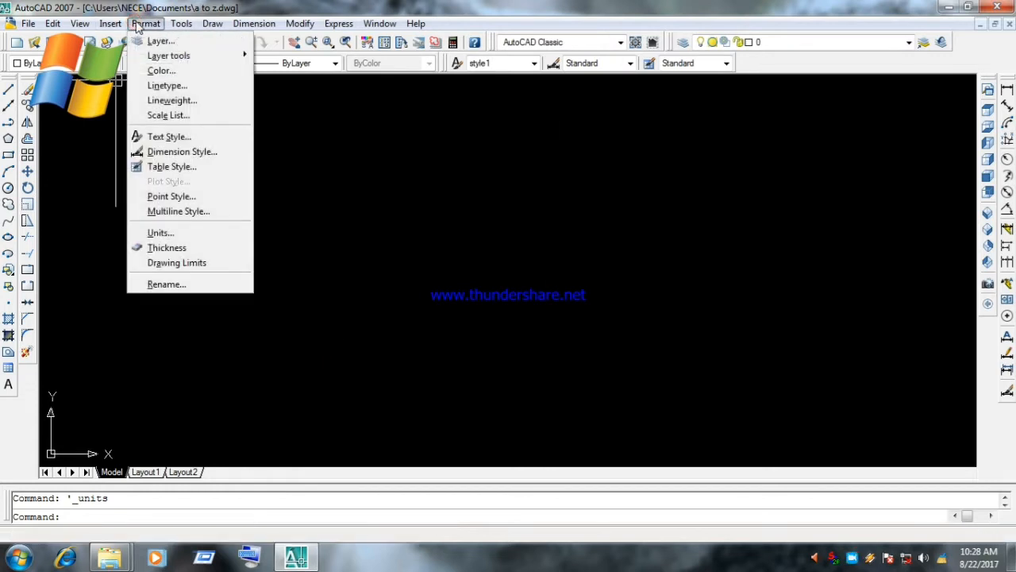
left_click(170, 151)
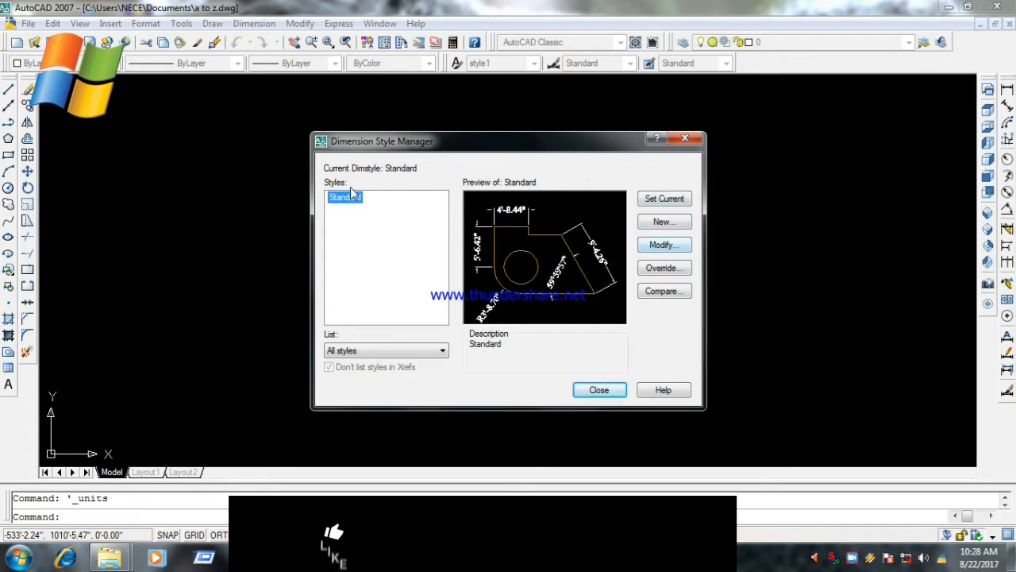
left_click(667, 246)
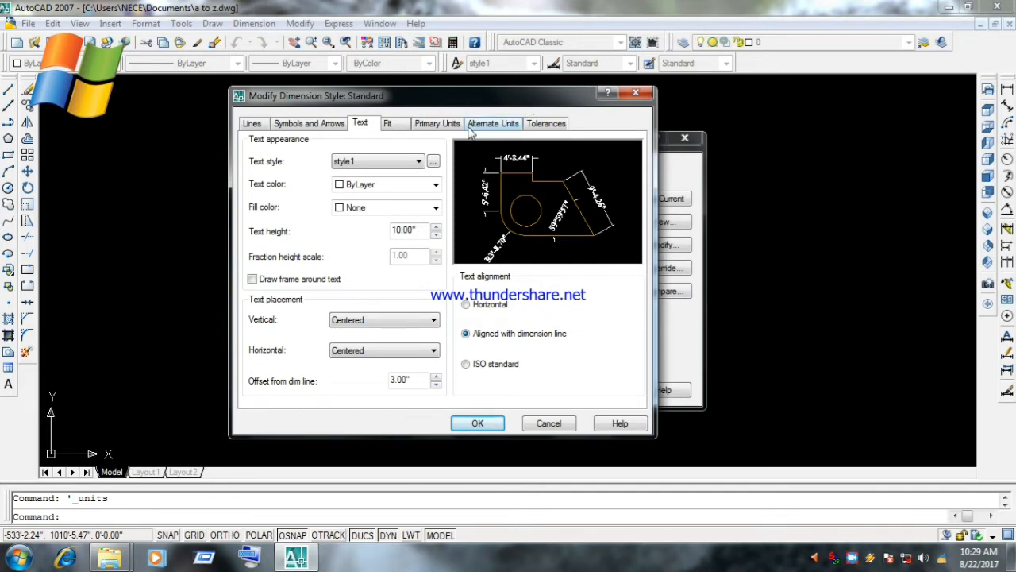
left_click(439, 125)
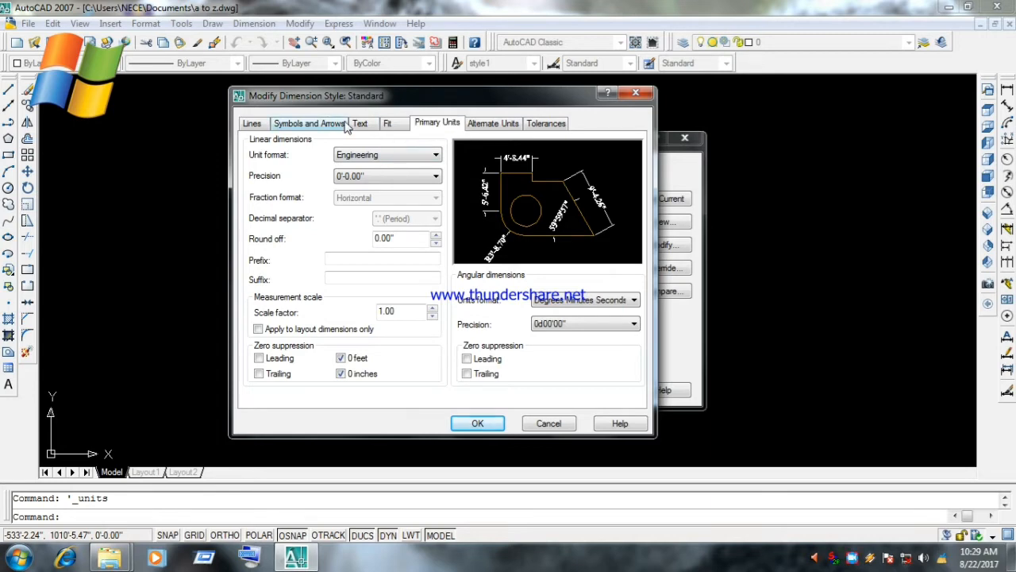
left_click_drag(391, 101, 391, 97)
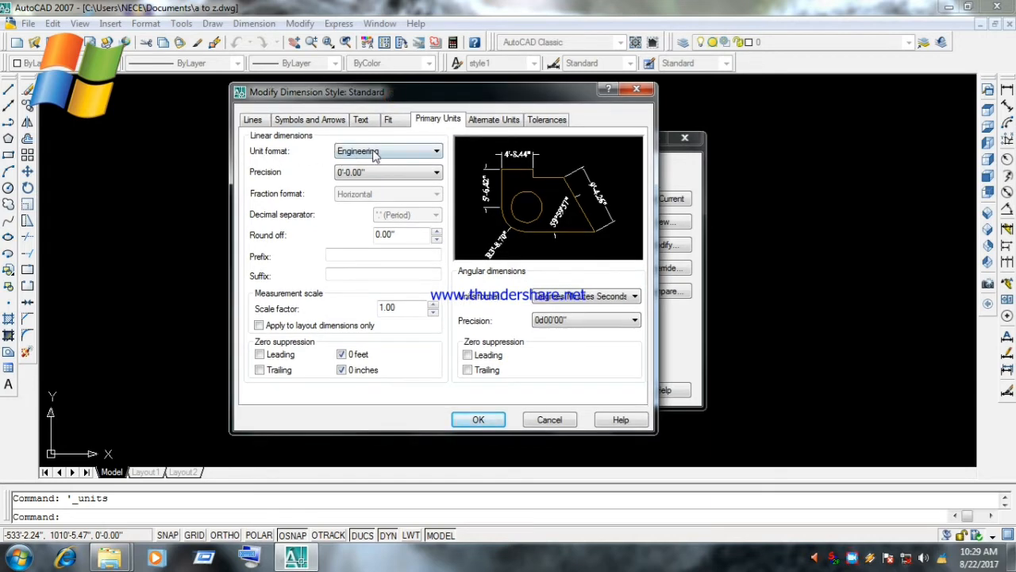
left_click(378, 152)
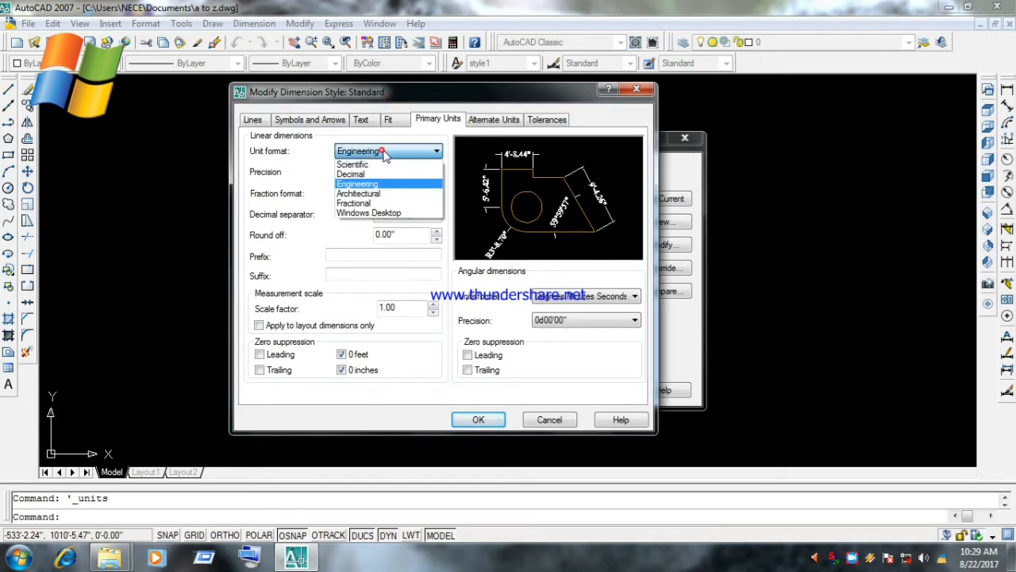
left_click(355, 185)
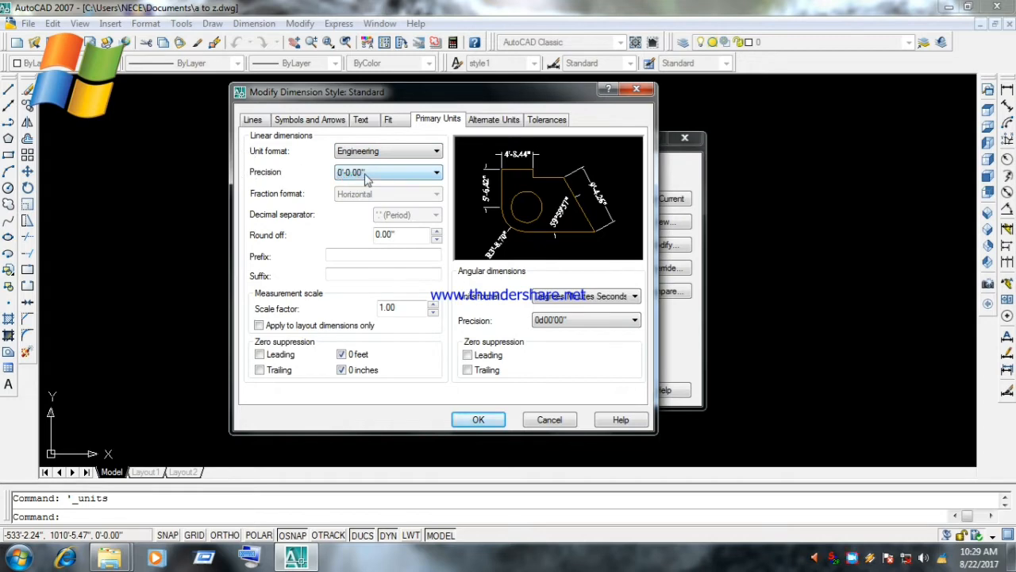
left_click(367, 176)
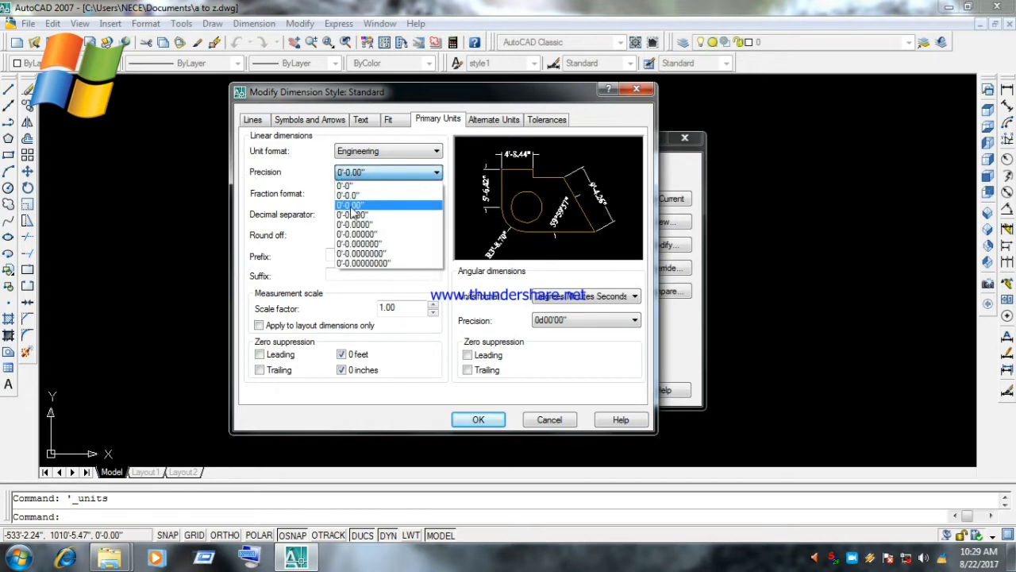
left_click(351, 206)
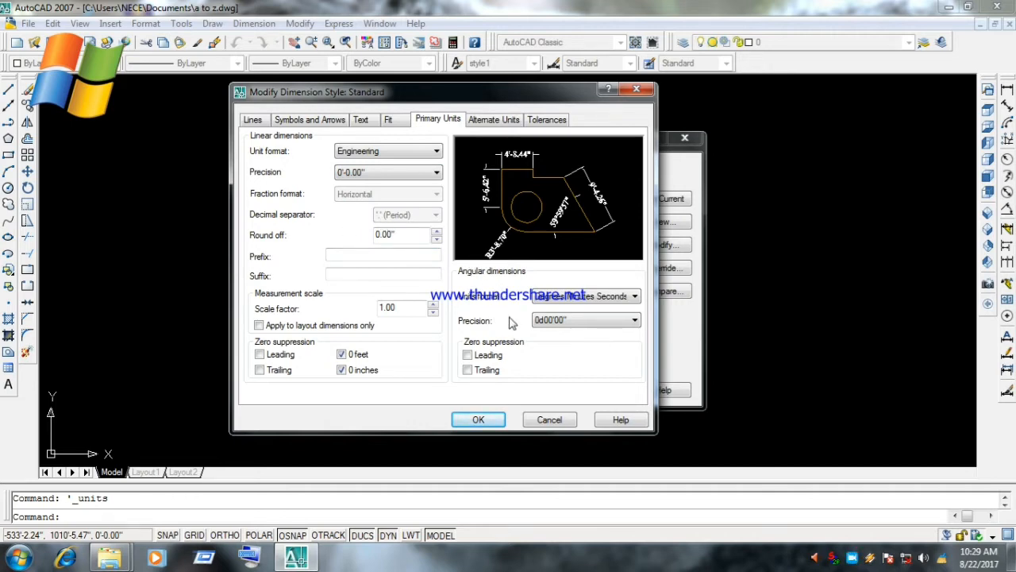
Set the dimension style's angular dimensions to Degrees Minutes Seconds with a precision of 0d00'00"
left_click(573, 308)
left_click(572, 320)
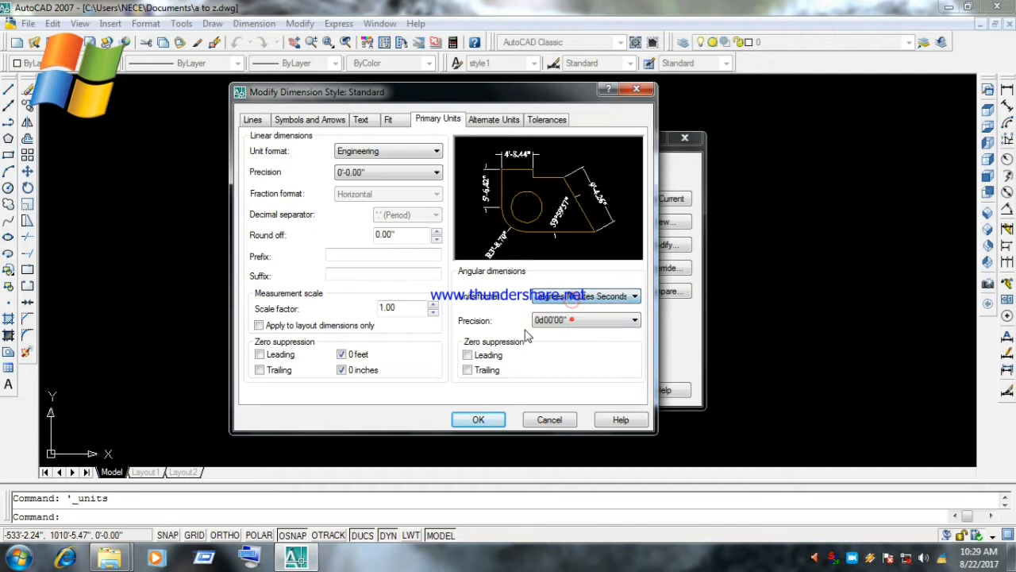
left_click(554, 324)
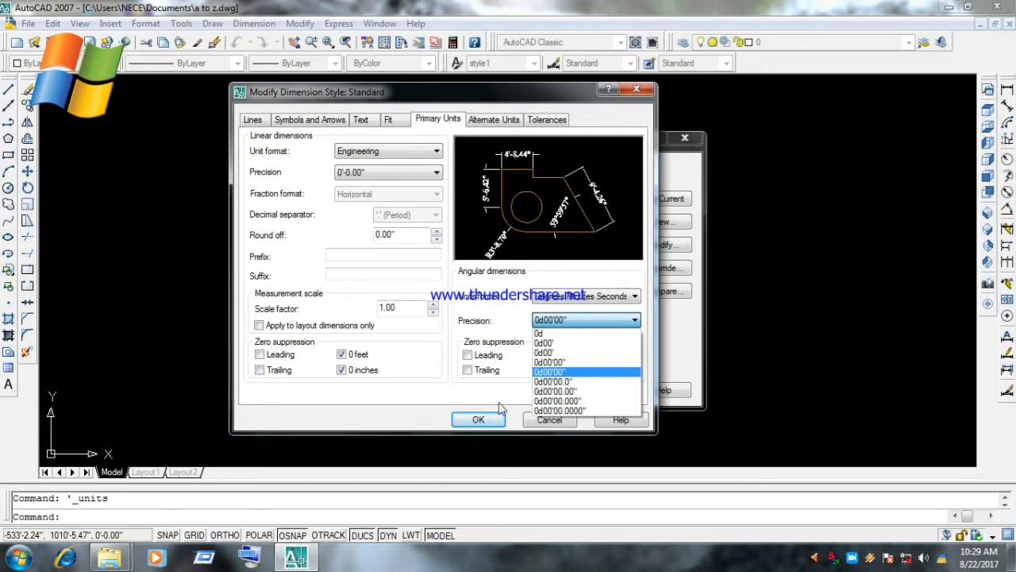
left_click(559, 363)
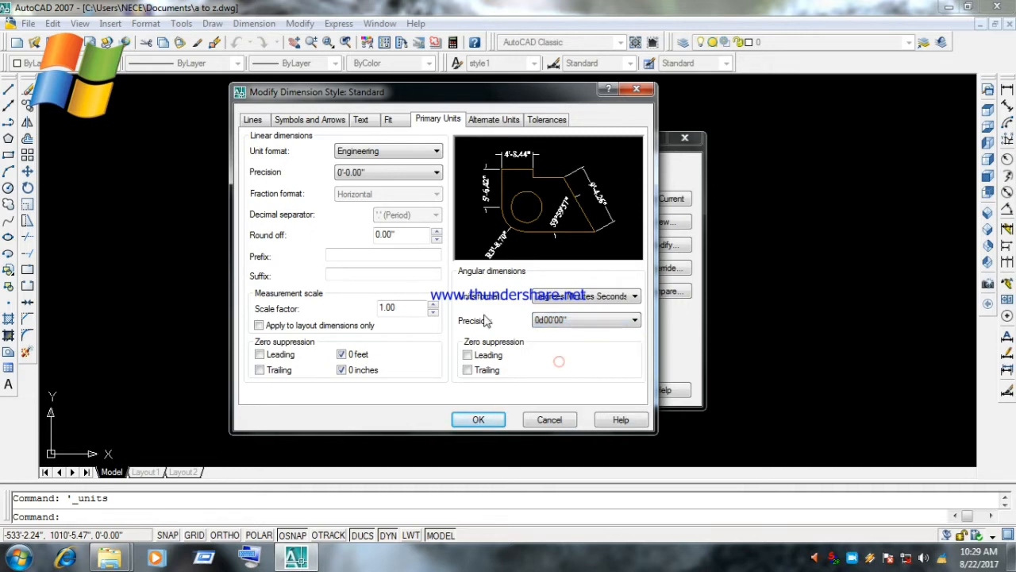
Set the dimension lines' color, linetype and lineweight to ByLayer in the Standard dimension style
left_click(258, 123)
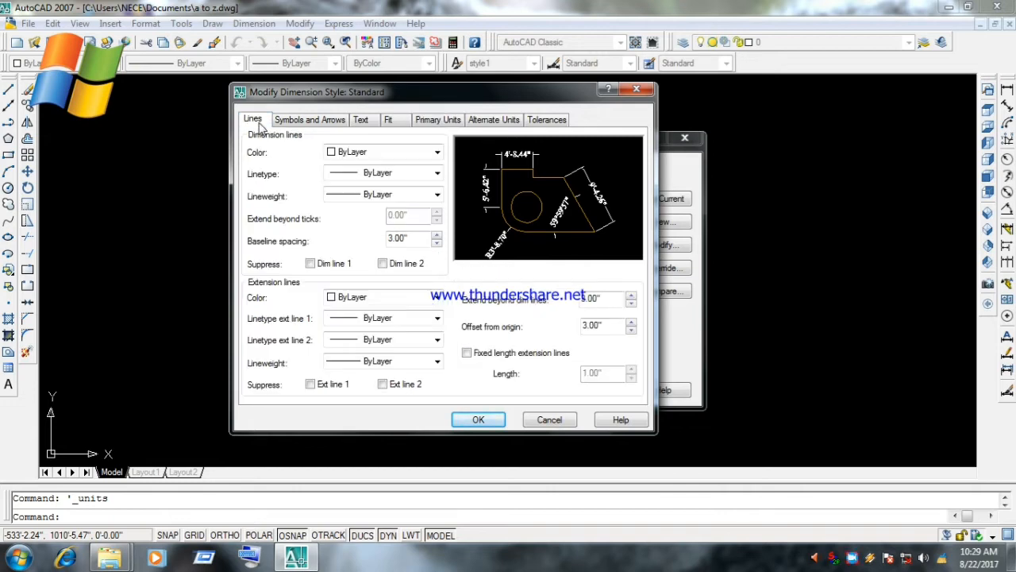
left_click(384, 152)
left_click(374, 184)
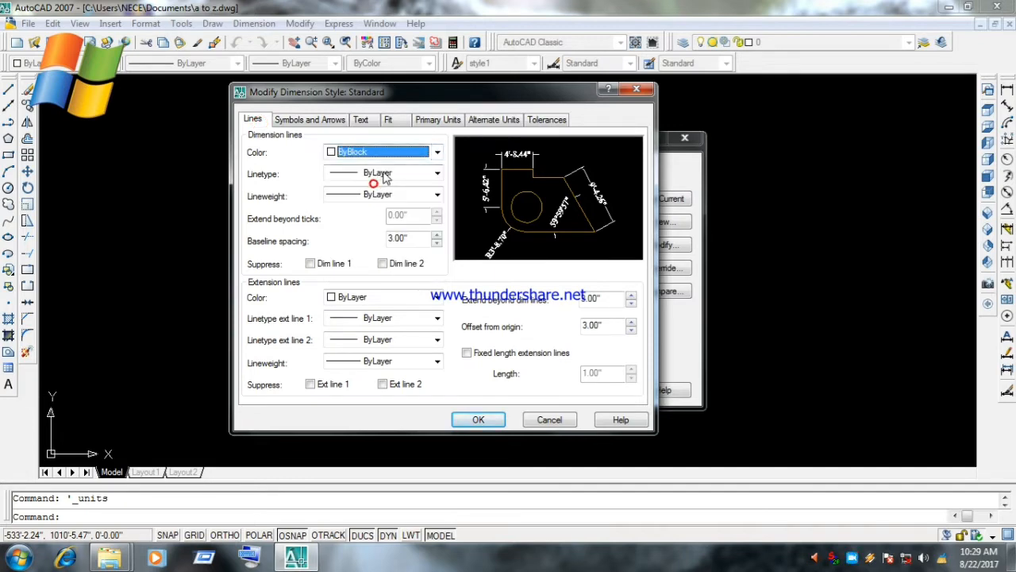
left_click(383, 176)
left_click(374, 196)
left_click(381, 154)
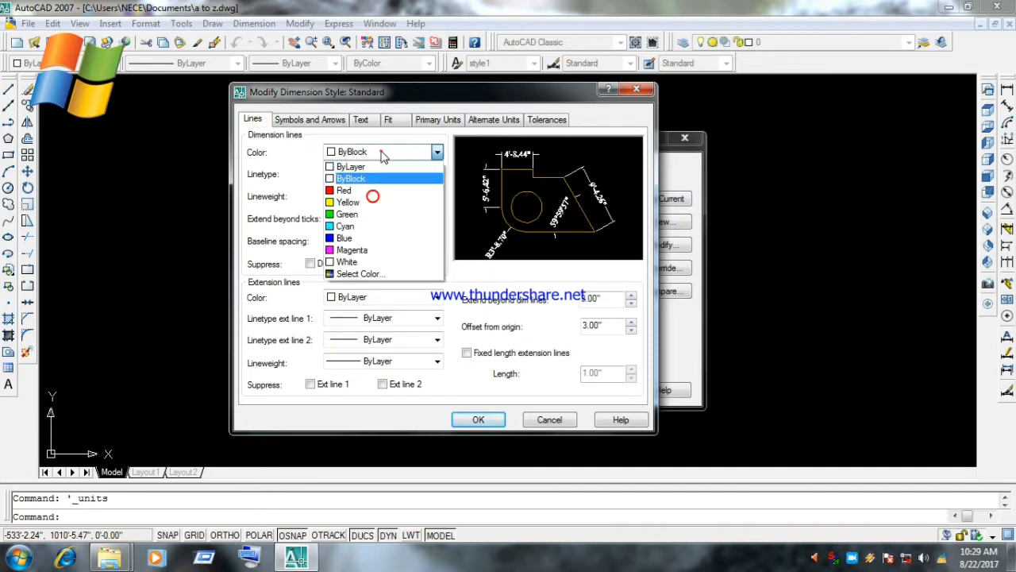
left_click(350, 166)
left_click(383, 174)
left_click(373, 185)
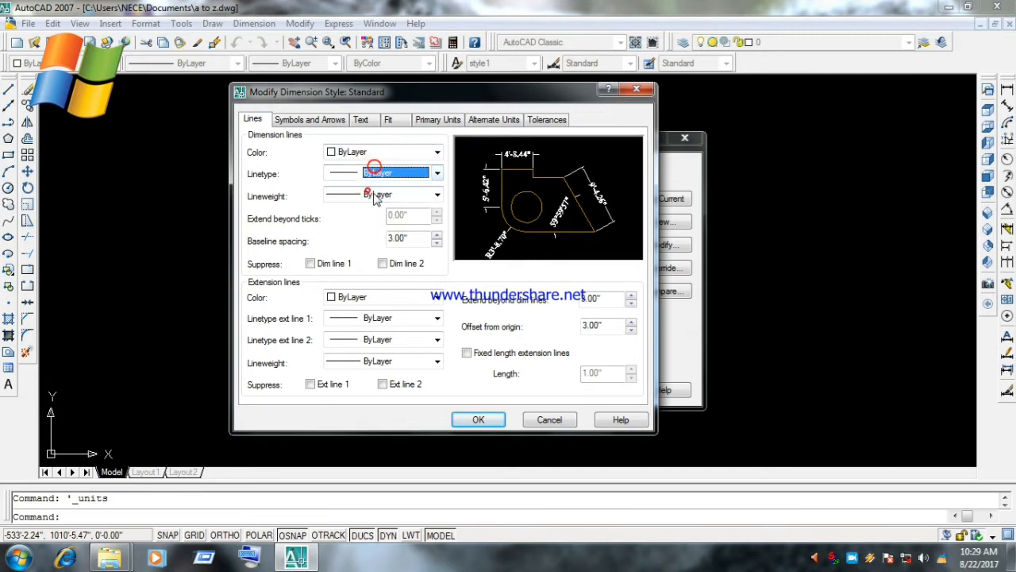
left_click(377, 195)
left_click(374, 204)
Set the extension lines' color, both extension linetypes and the lineweight to ByLayer
left_click(376, 298)
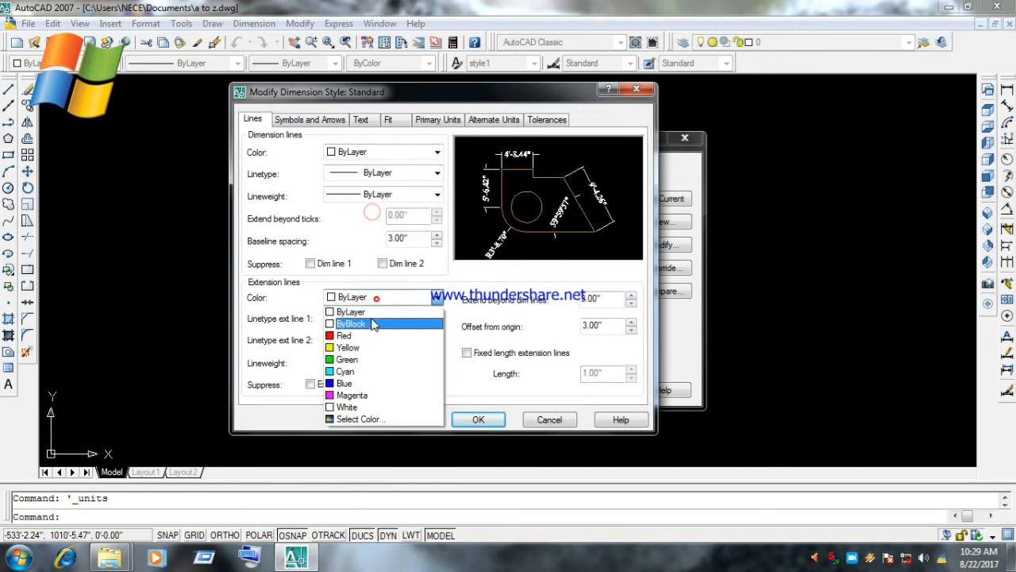
left_click(370, 311)
left_click(388, 319)
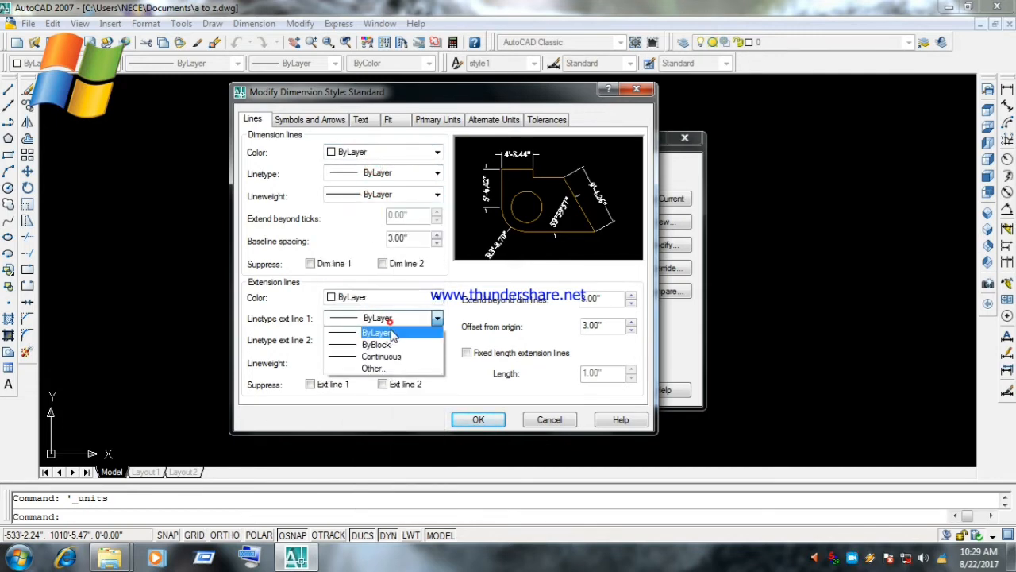
left_click(378, 332)
left_click(388, 339)
left_click(378, 353)
left_click(392, 362)
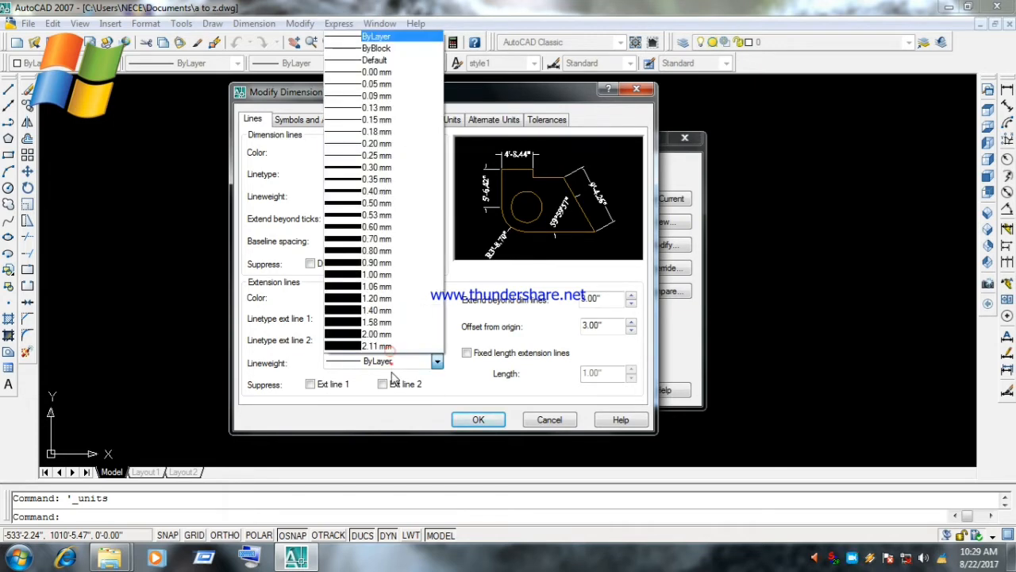
left_click(357, 36)
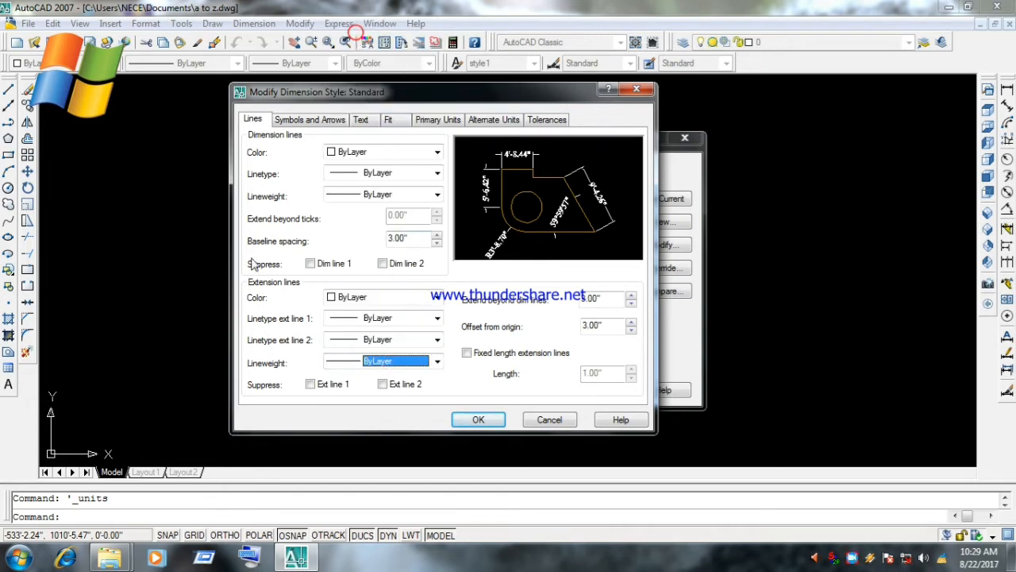
Set the baseline spacing, extension beyond dimension lines and offset from origin each to 3 inches
left_click_drag(428, 238, 390, 236)
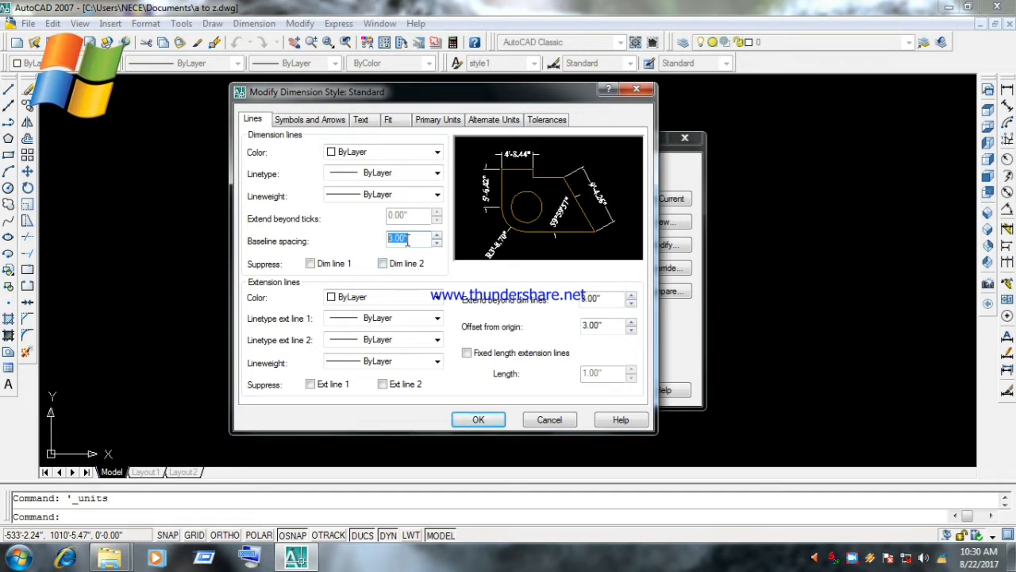
type("3")
double_click(603, 299)
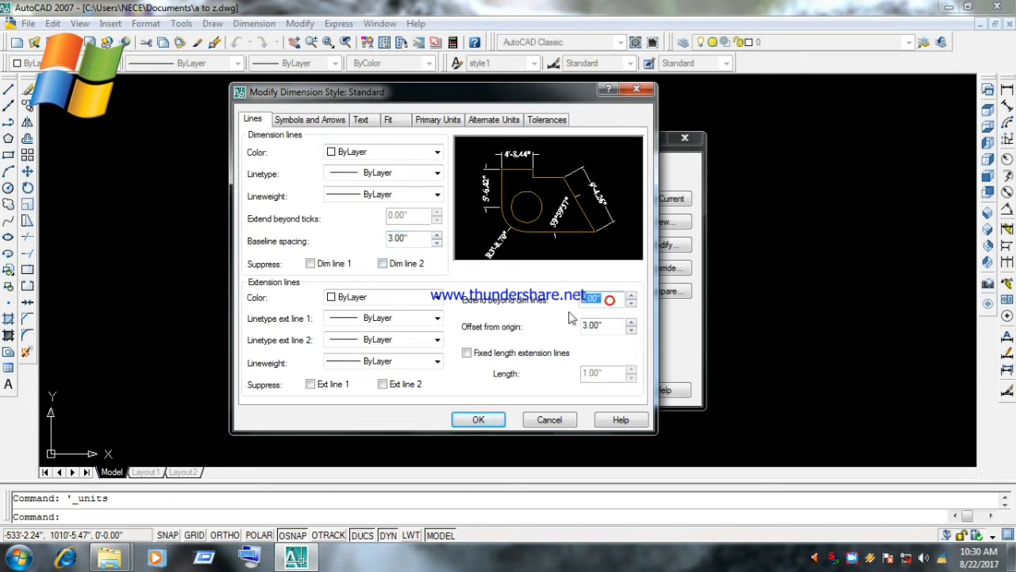
type("3")
double_click(605, 326)
type("3")
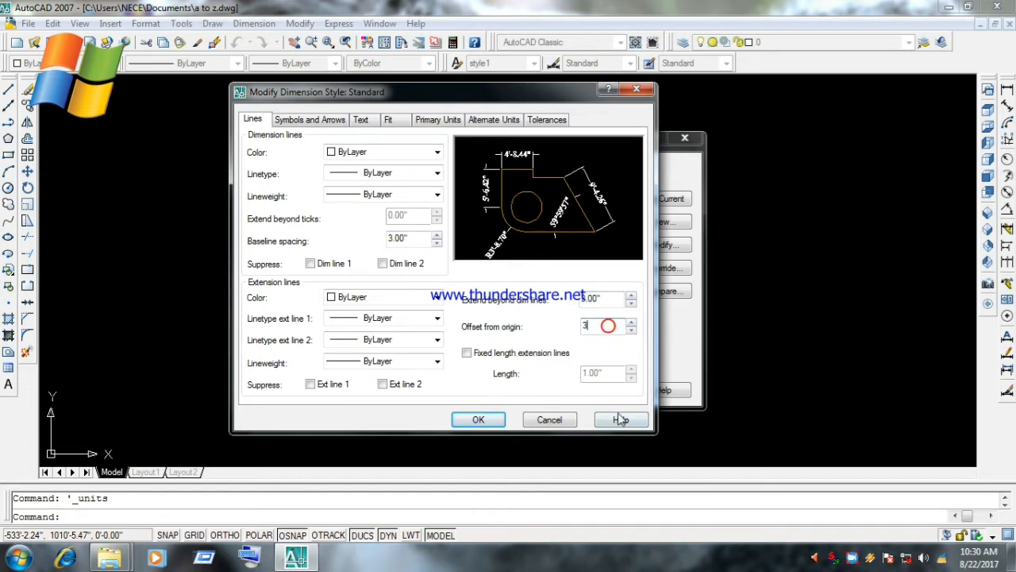
Try Oblique for the first and second arrowheads of the dimension style, and return both to Closed filled
left_click(318, 121)
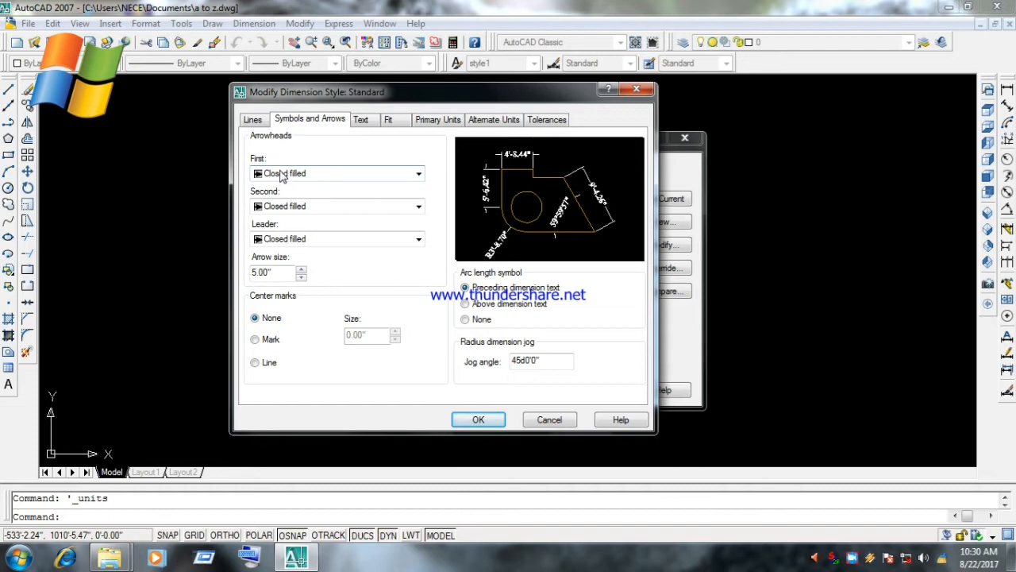
left_click(281, 174)
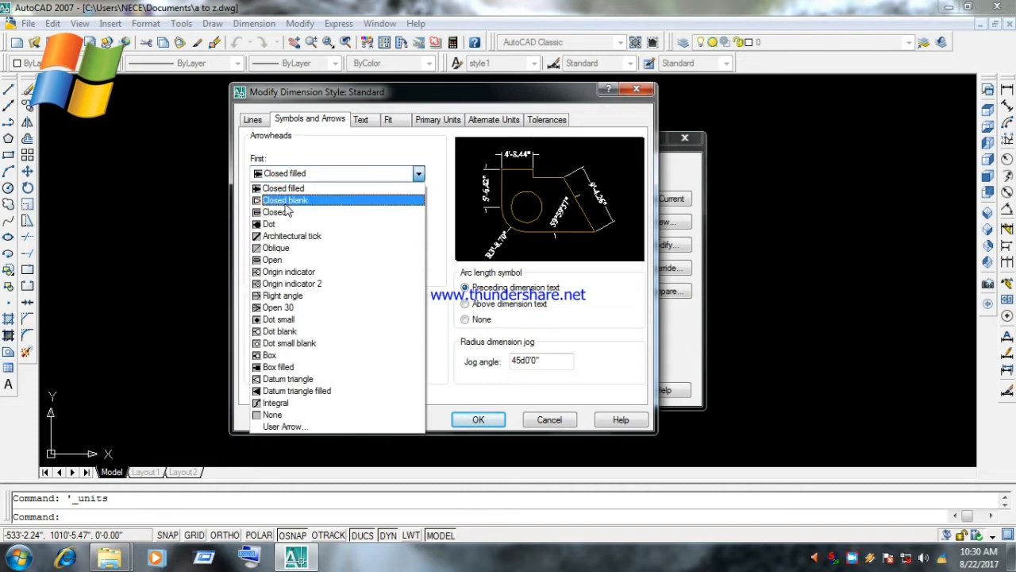
left_click(277, 248)
left_click(287, 205)
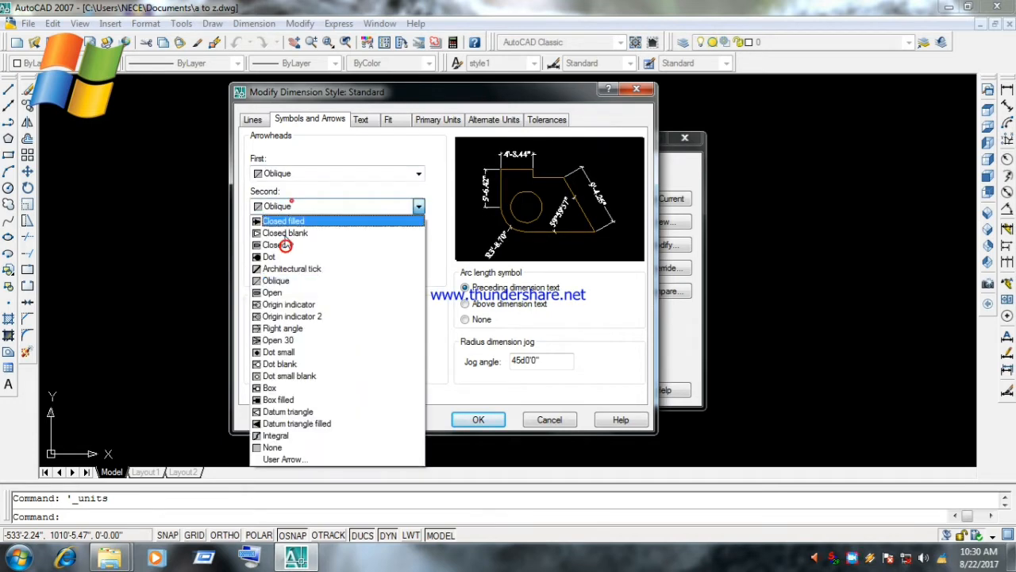
left_click(290, 200)
left_click(312, 175)
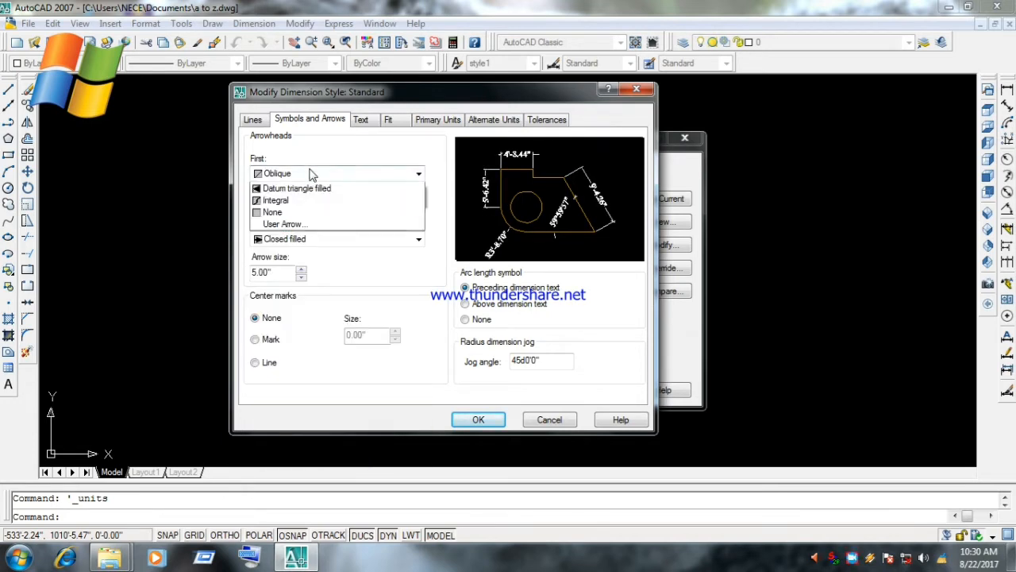
left_click(292, 189)
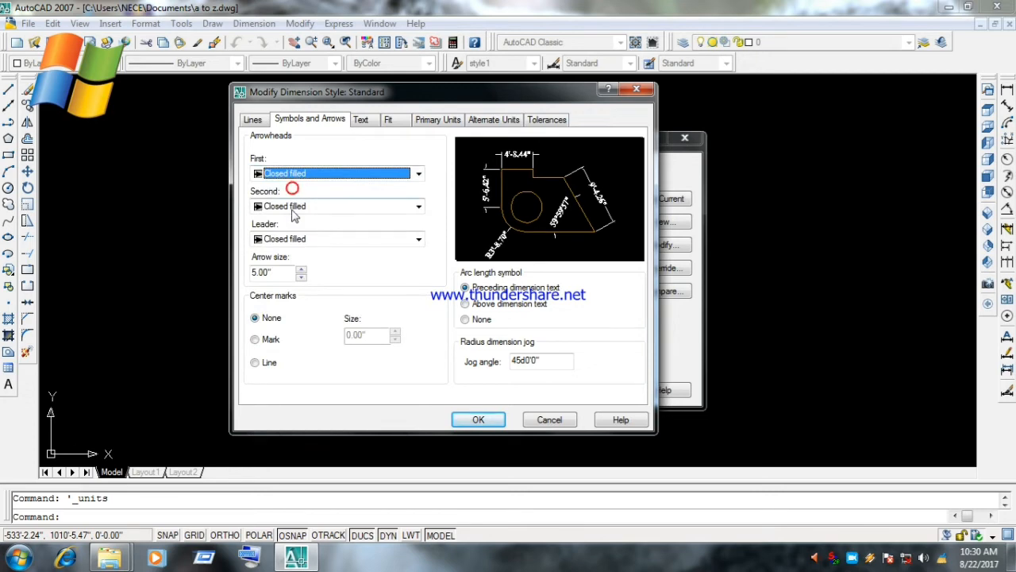
Set center marks to None, keeping the leader arrowhead Closed filled and the arrow size at 5.00"
left_click(303, 242)
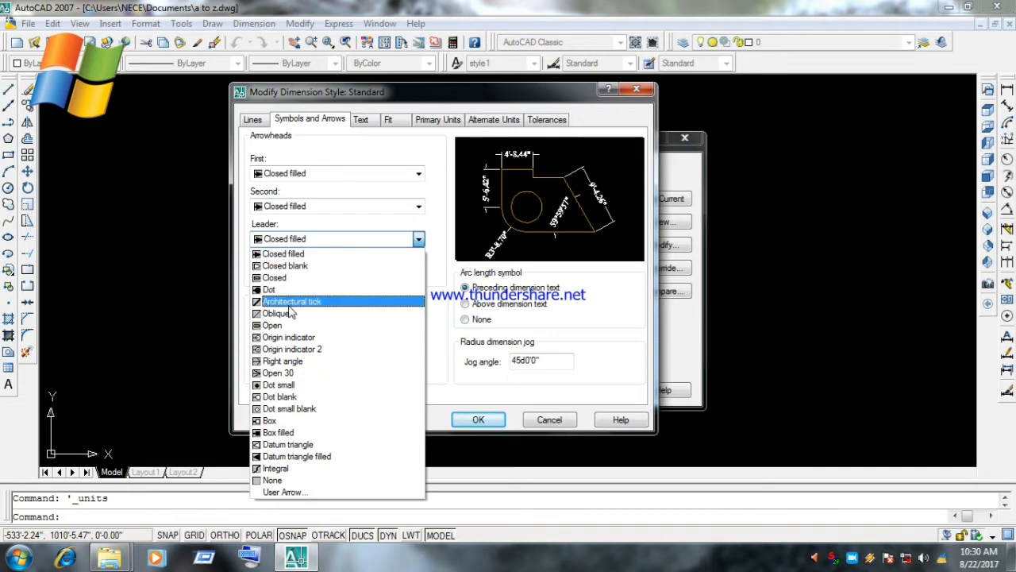
left_click(312, 239)
double_click(289, 270)
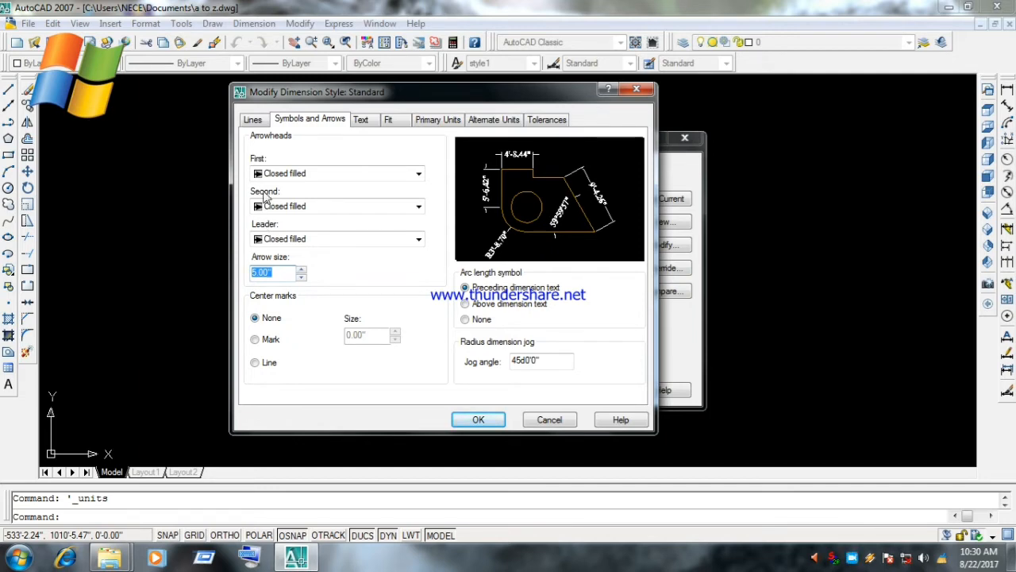
left_click(268, 319)
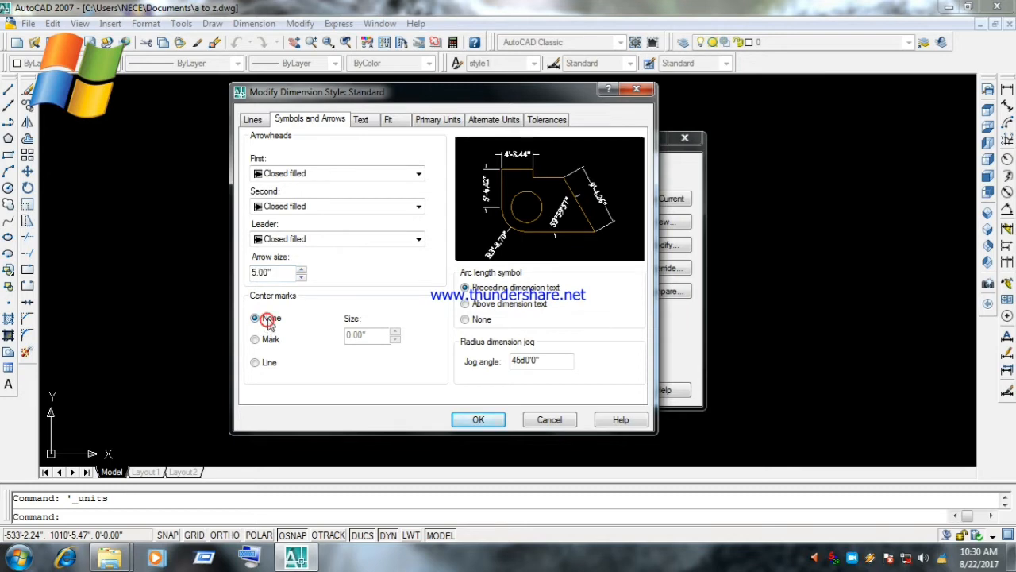
left_click(253, 121)
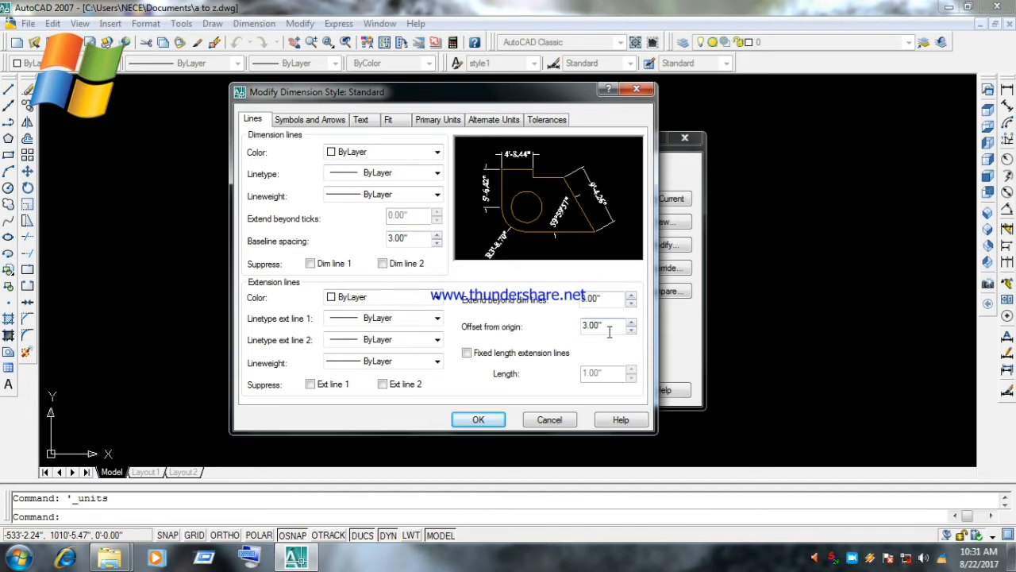
left_click(333, 120)
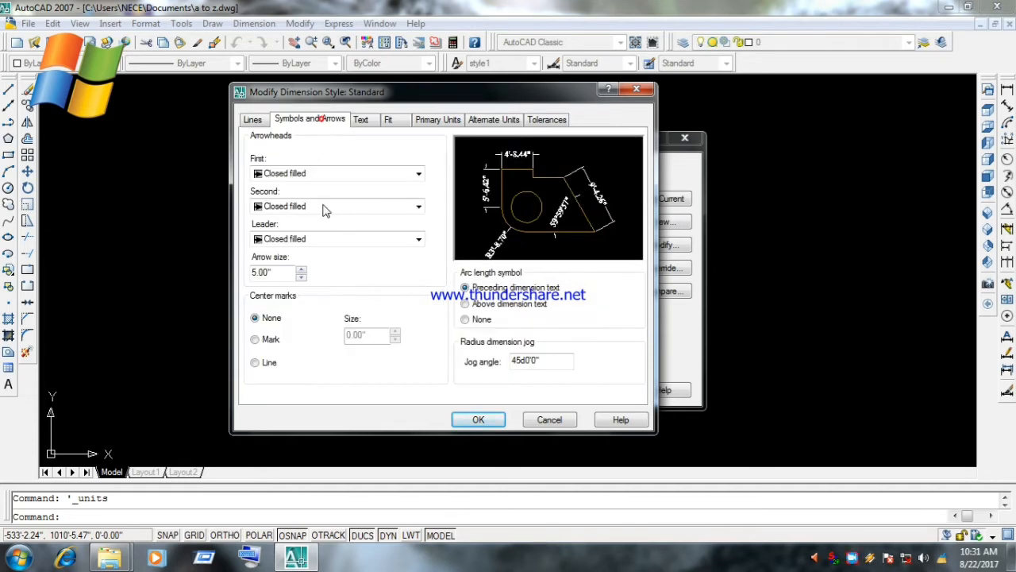
left_click(252, 119)
left_click(318, 120)
left_click(267, 317)
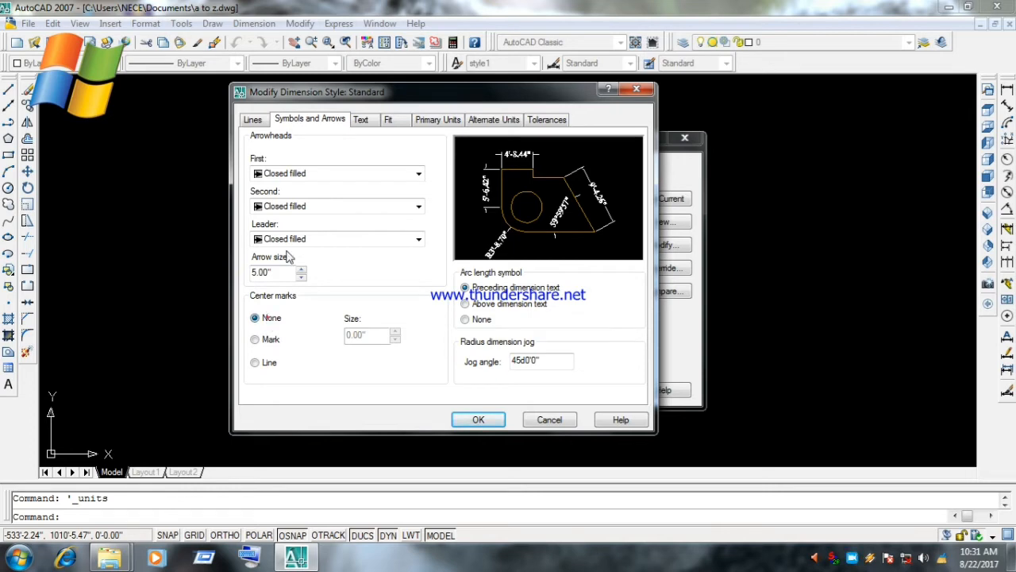
Create a new text style named style-2 from the dimension style's text appearance settings
left_click(359, 120)
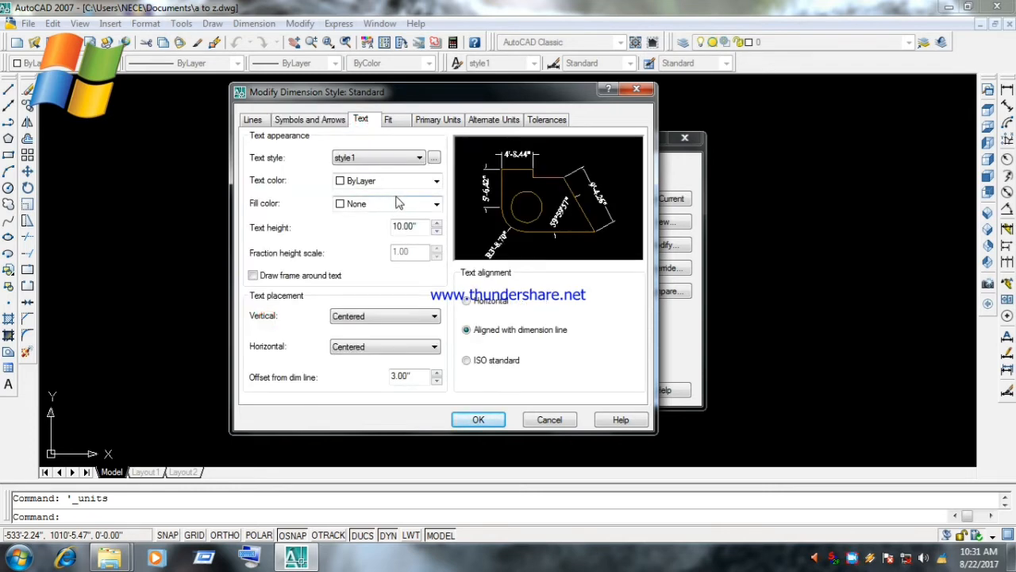
left_click(435, 159)
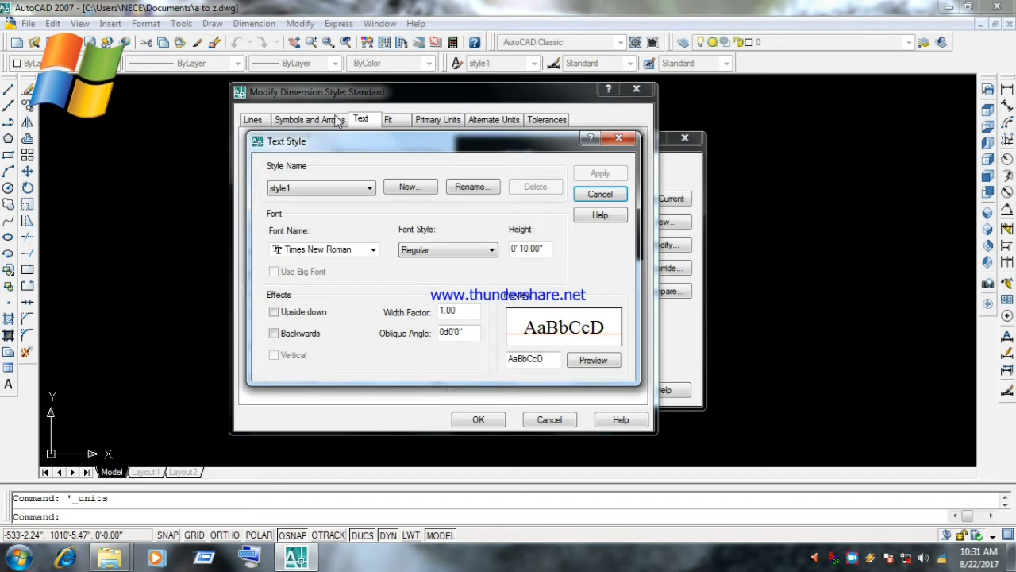
left_click(402, 191)
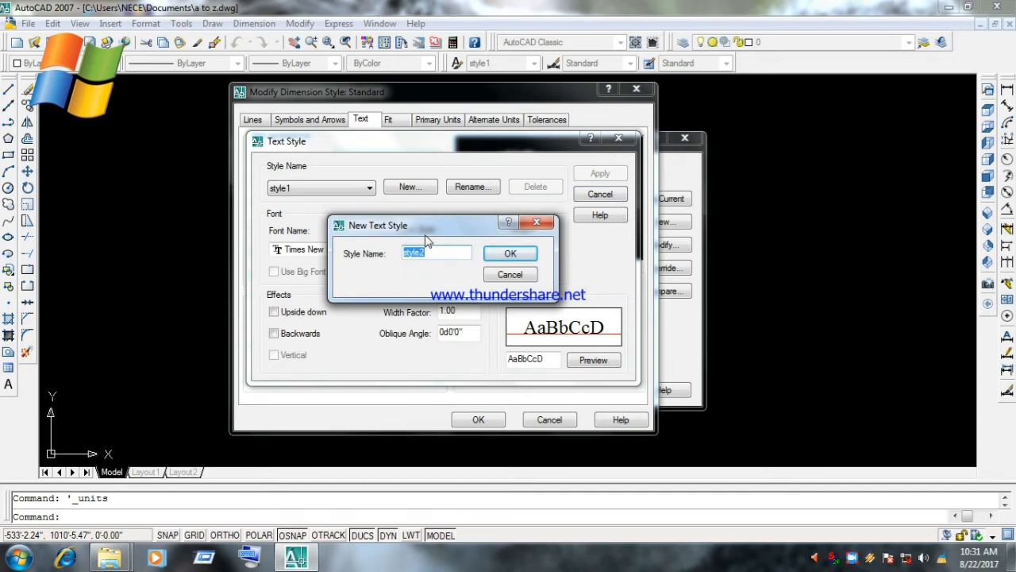
type("s")
left_click(509, 253)
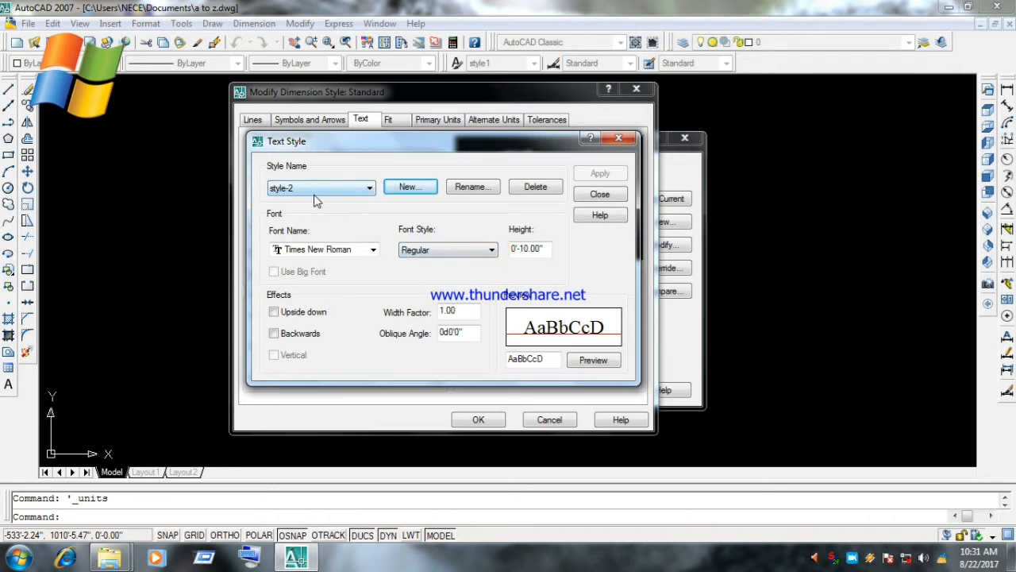
Set the font of text style style-2 to Arial
left_click(370, 251)
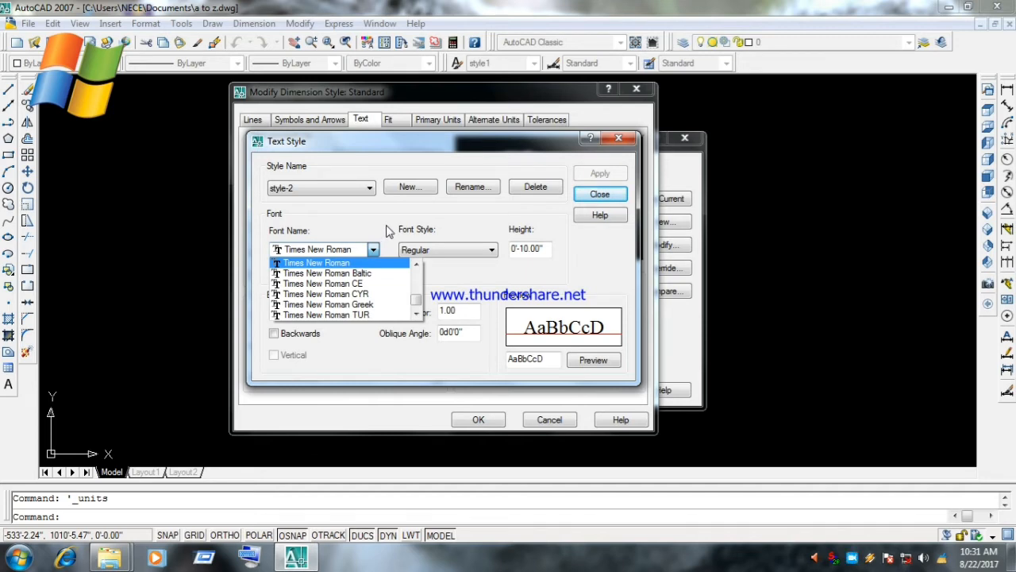
type("ari")
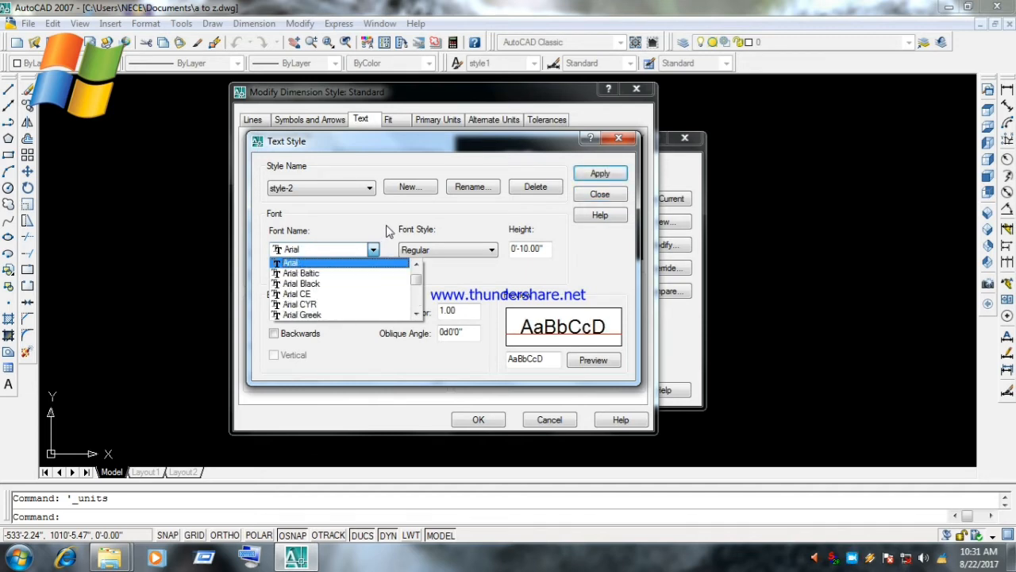
type("a")
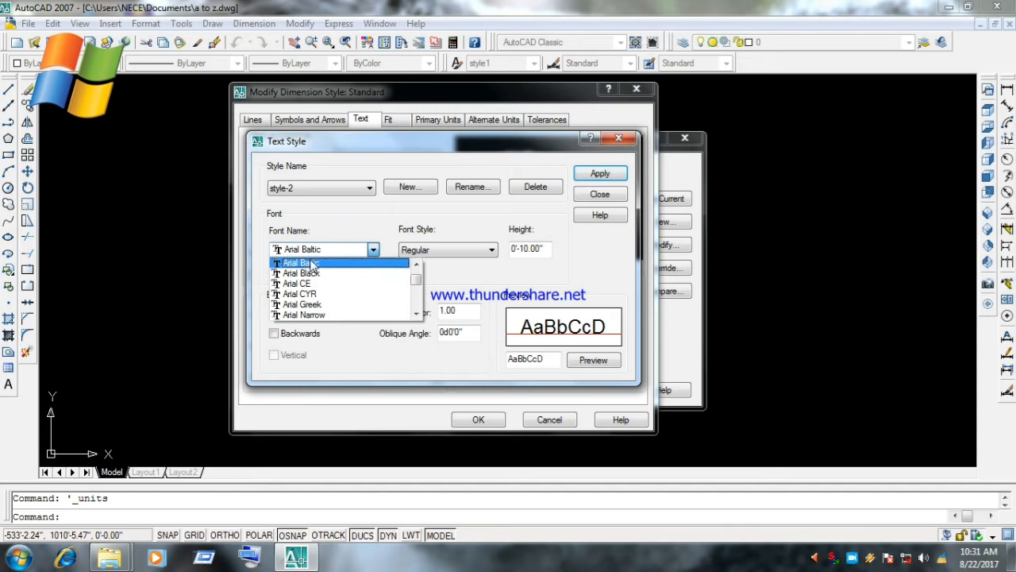
type("a")
type("r")
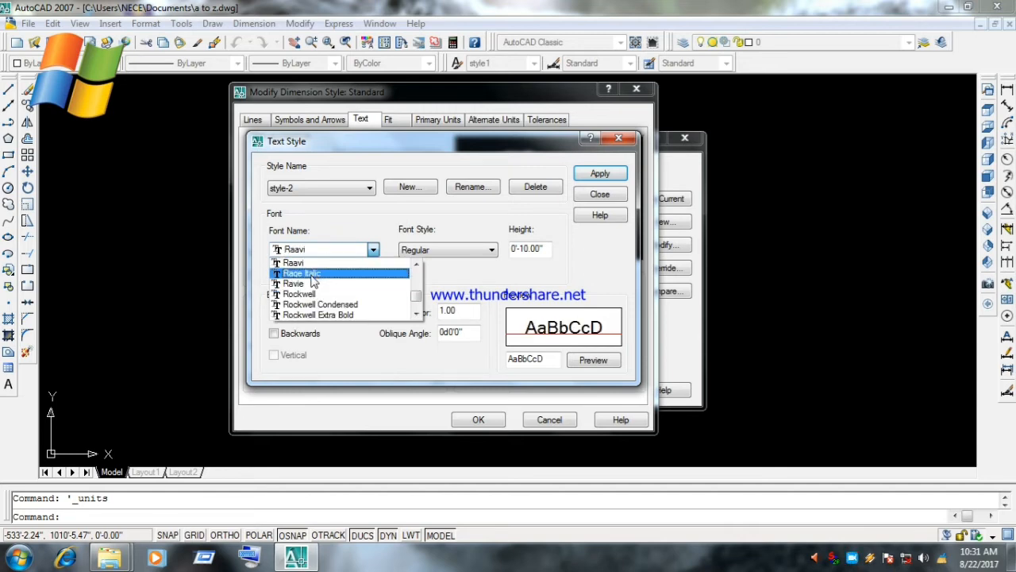
left_click(340, 250)
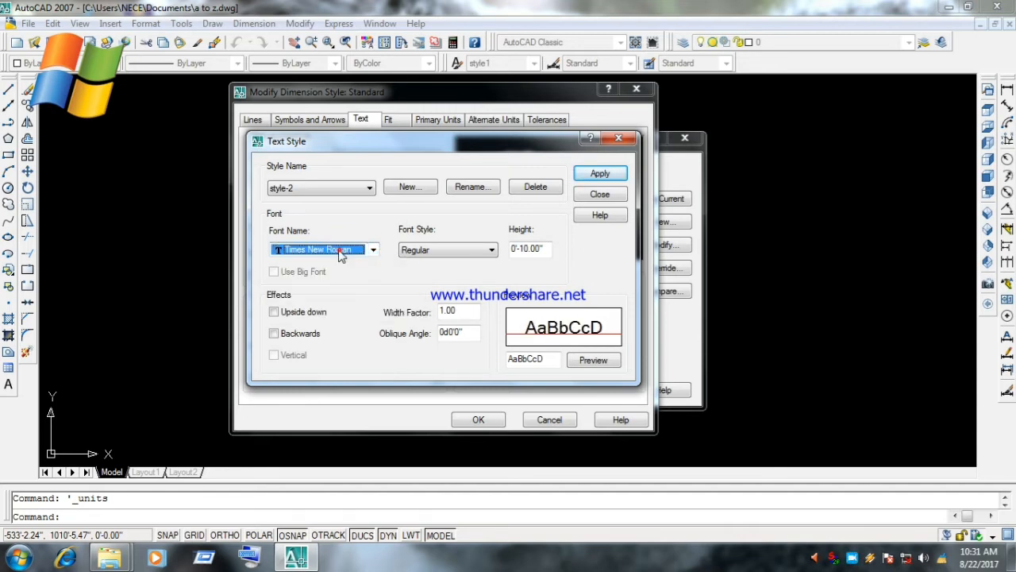
left_click(342, 250)
key("a")
key("r")
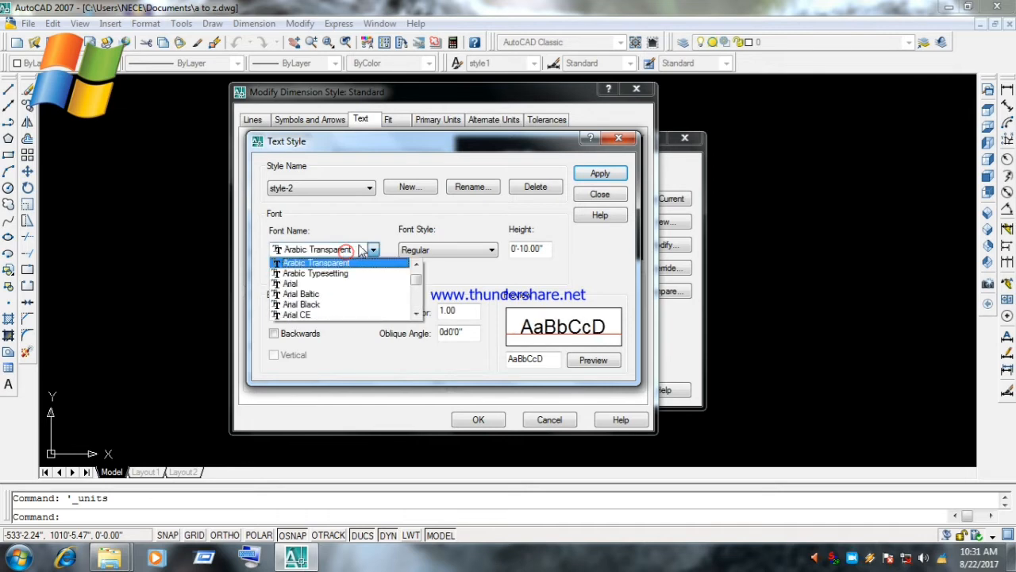
left_click(312, 283)
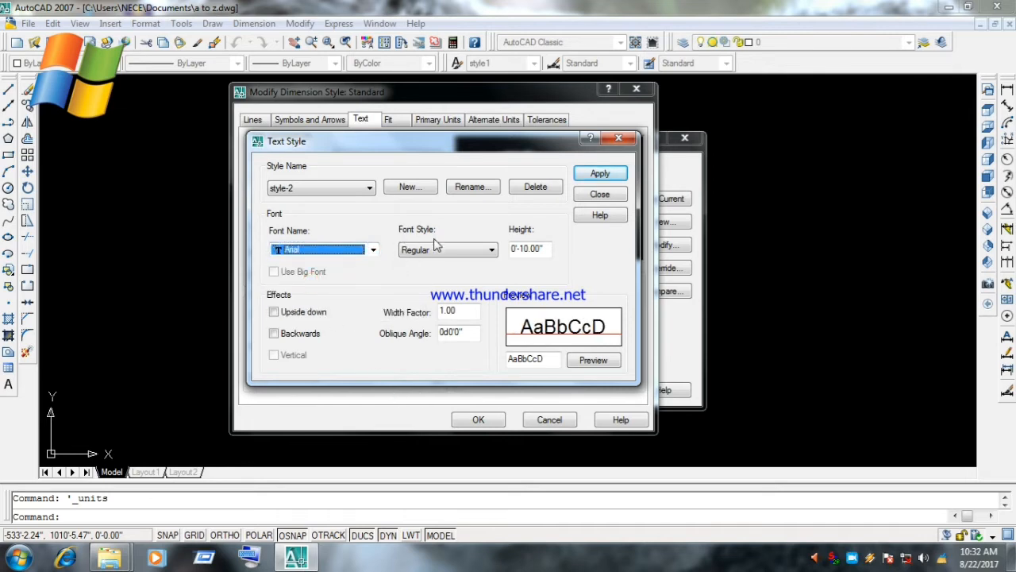
Try the Bold, Bold Italic and Italic font styles on style-2, and return it to Regular
left_click(466, 251)
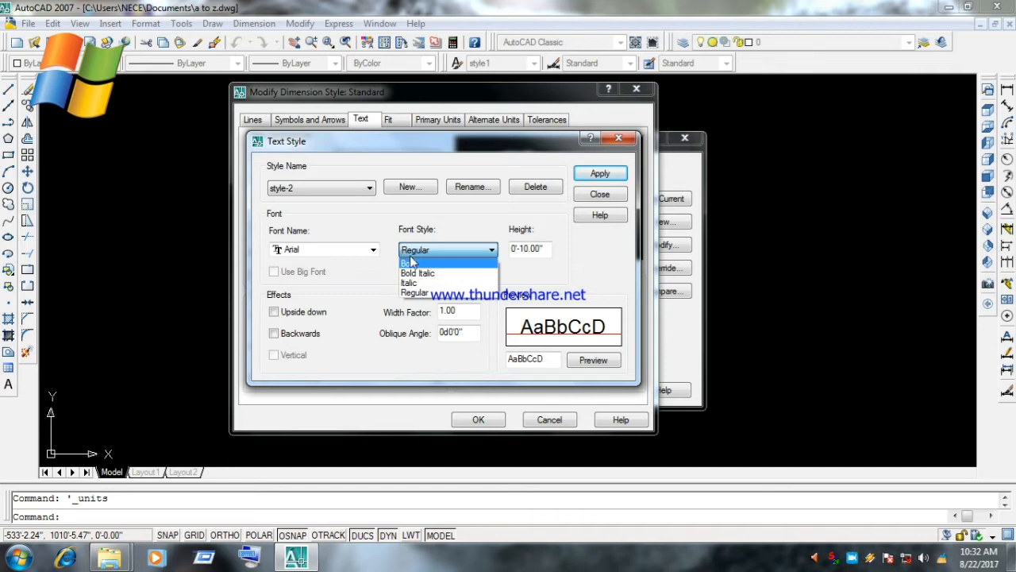
left_click(414, 263)
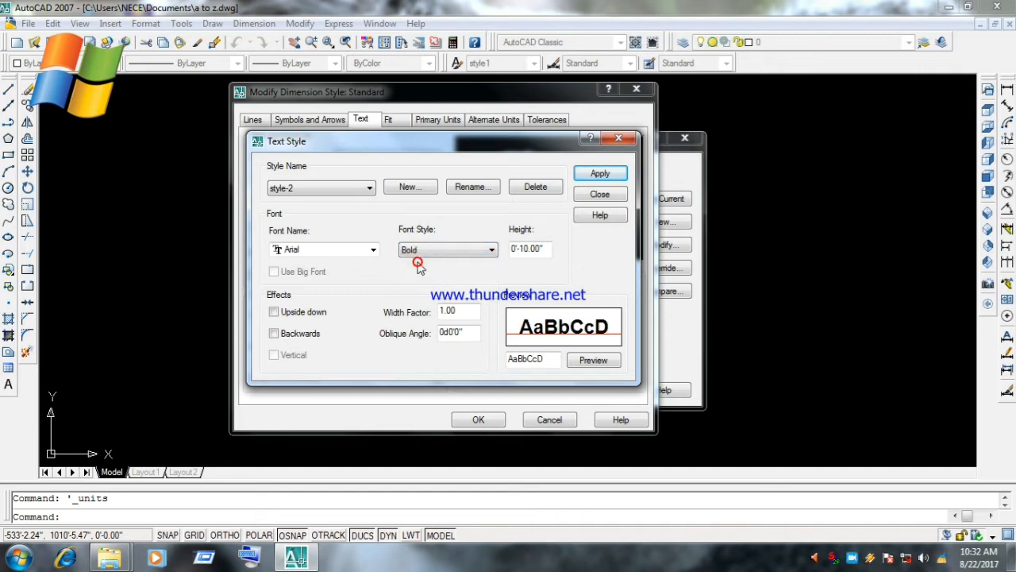
left_click(423, 252)
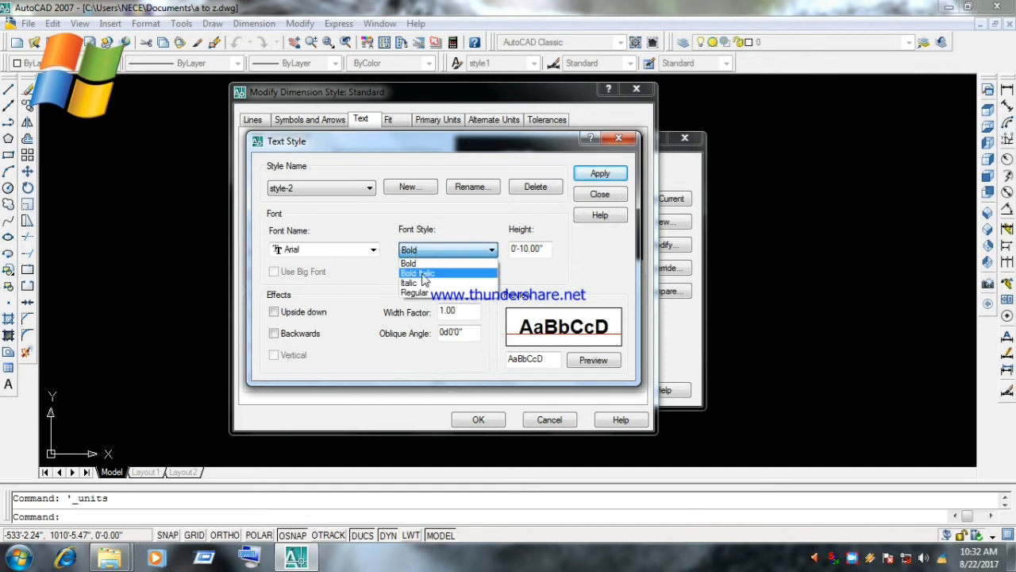
left_click(422, 273)
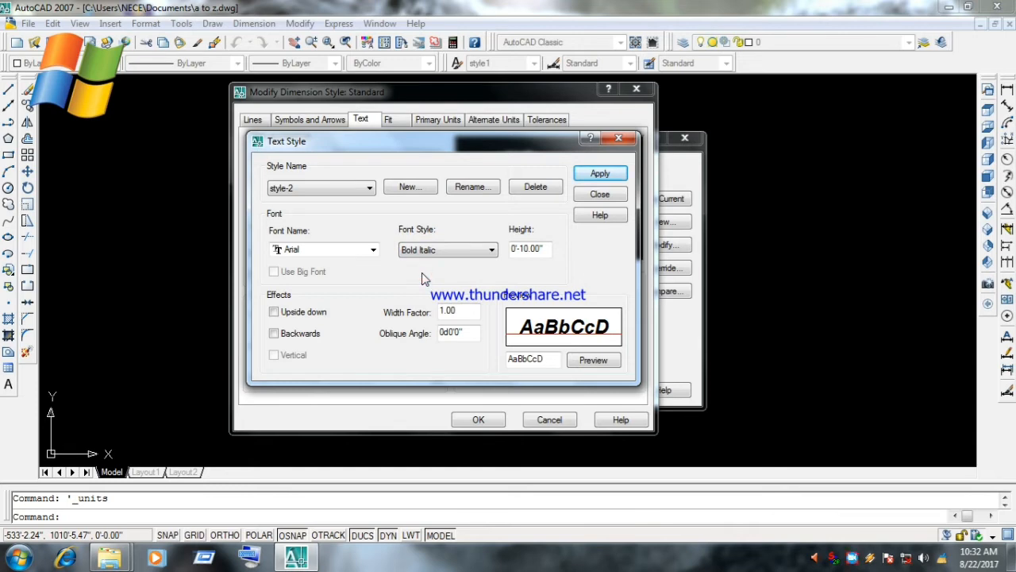
left_click(428, 251)
left_click(427, 284)
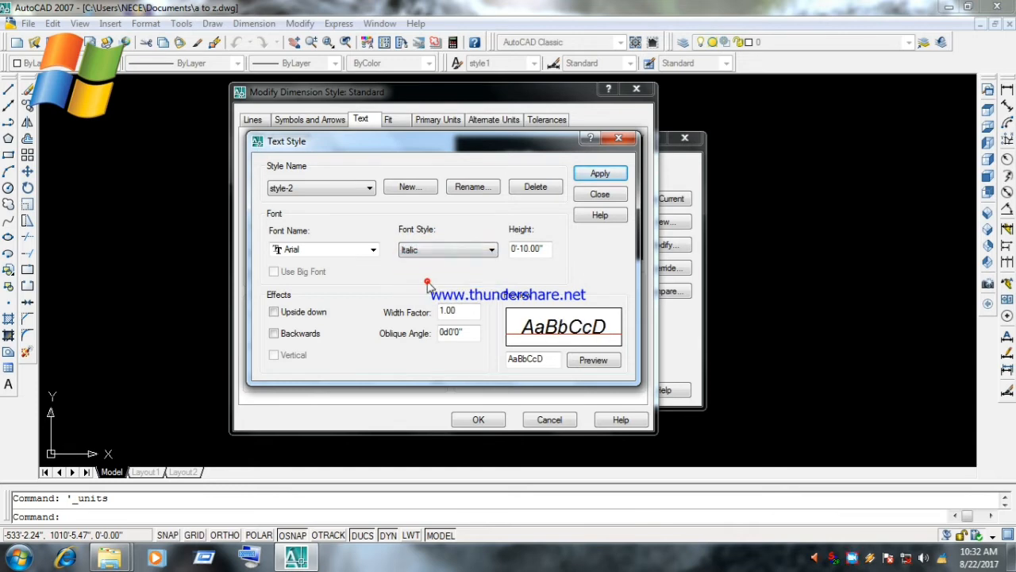
left_click(445, 251)
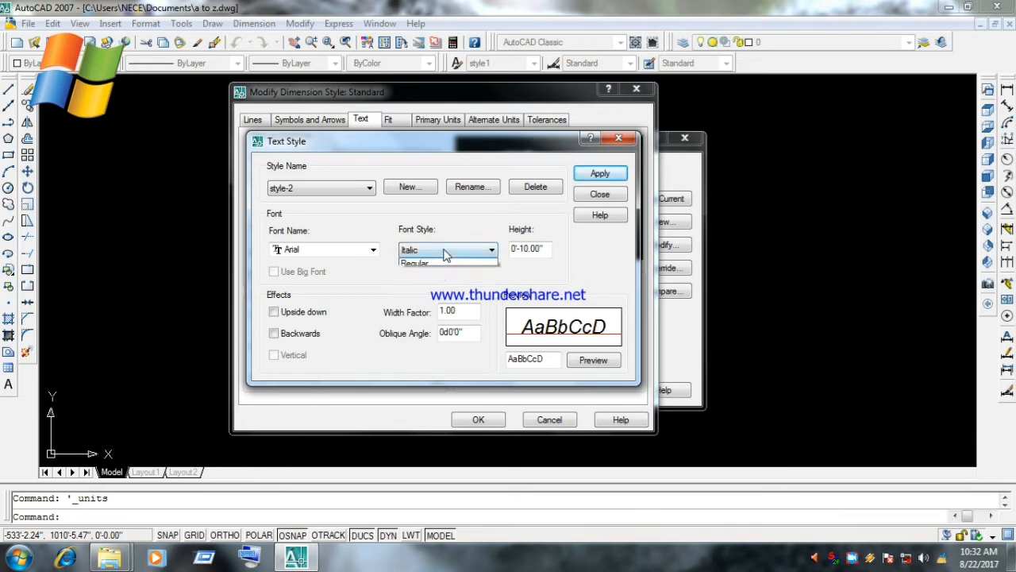
left_click(437, 294)
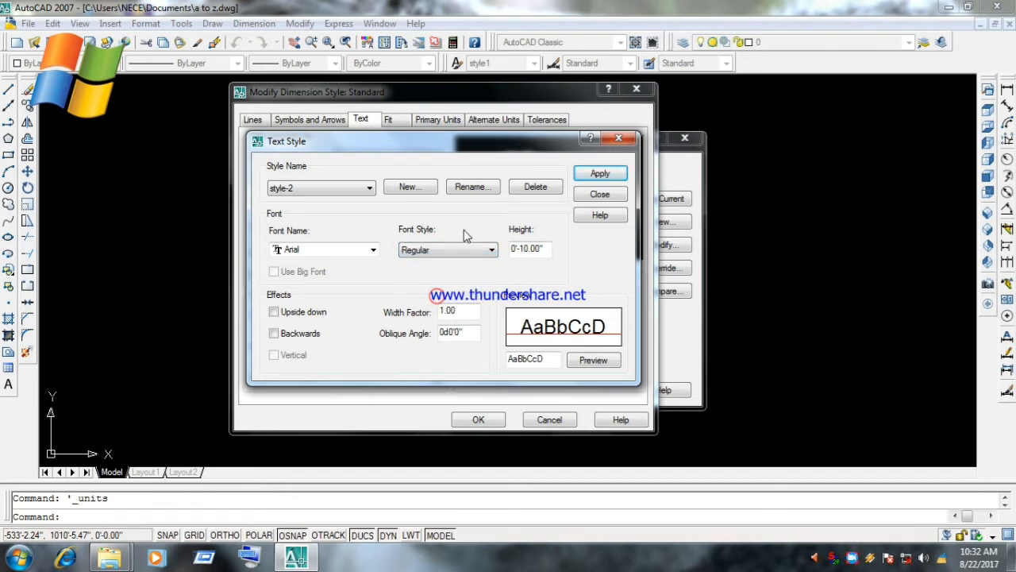
Enter the text height for style-2 and return to the dimension style's text settings
double_click(552, 251)
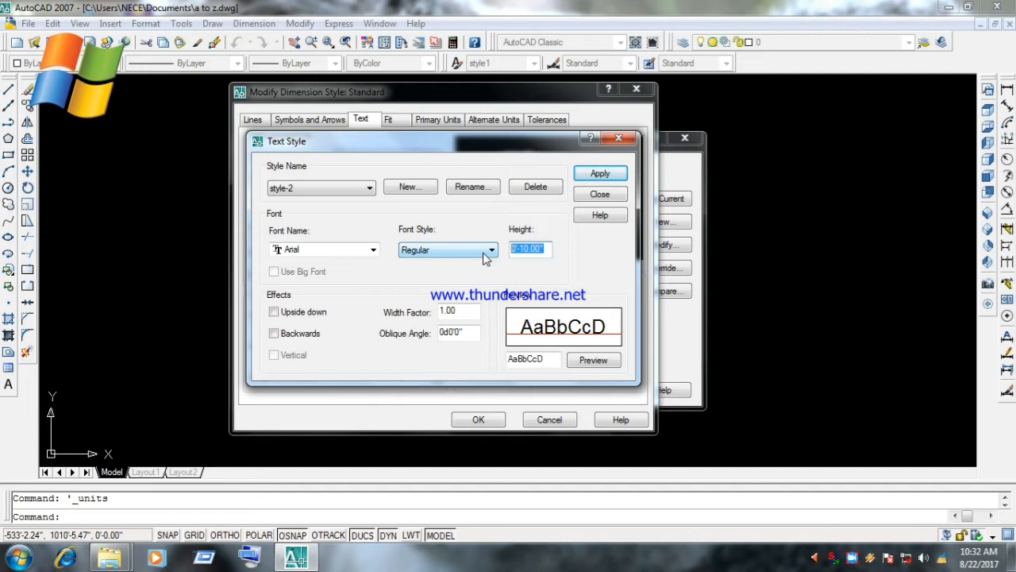
type("1")
left_click(600, 195)
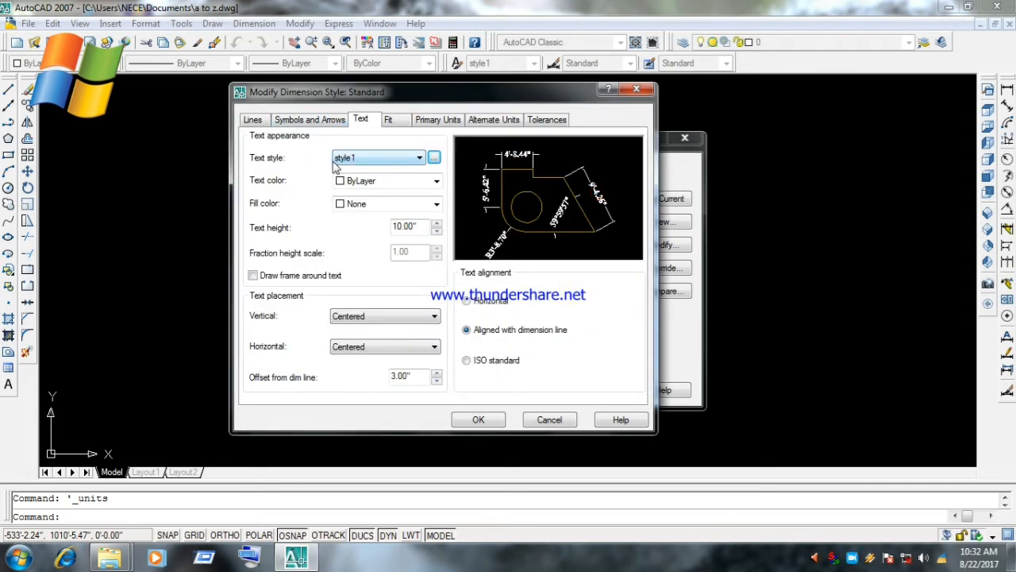
Compare text styles style-2 and style1 in the dimension style preview, and assign style-2 to the dimension text
left_click(380, 157)
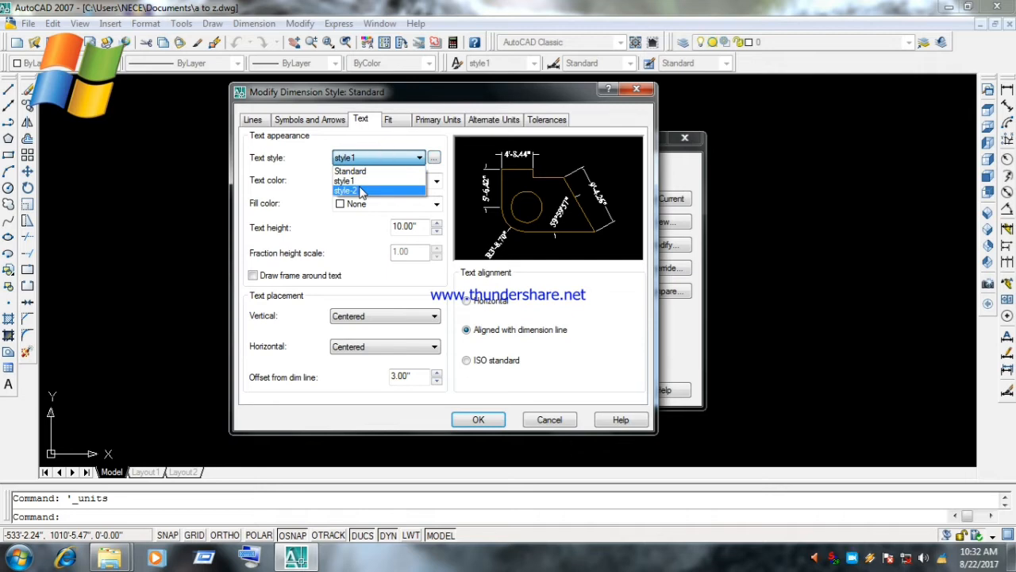
left_click(359, 190)
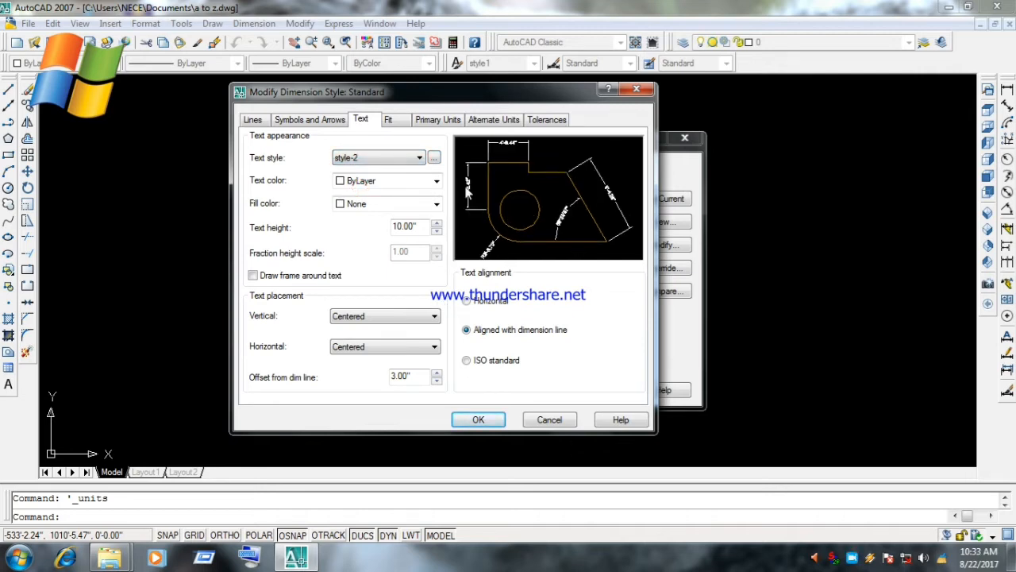
left_click(400, 157)
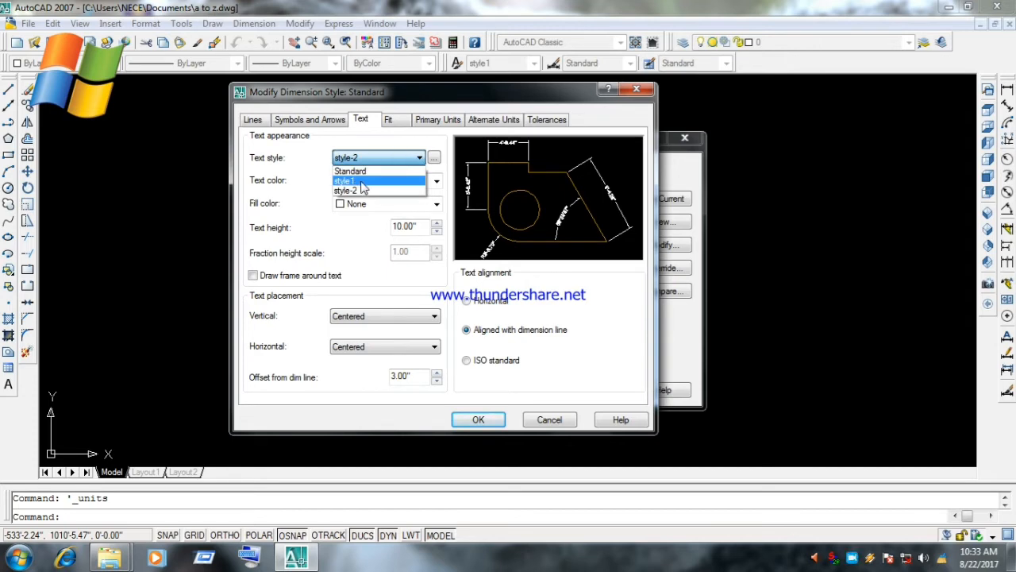
left_click(360, 181)
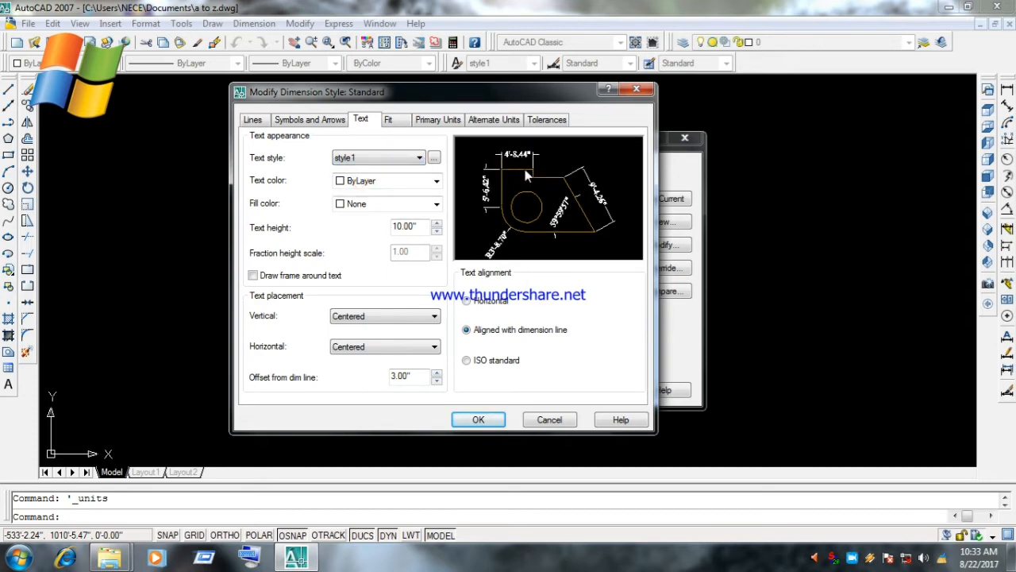
left_click(388, 157)
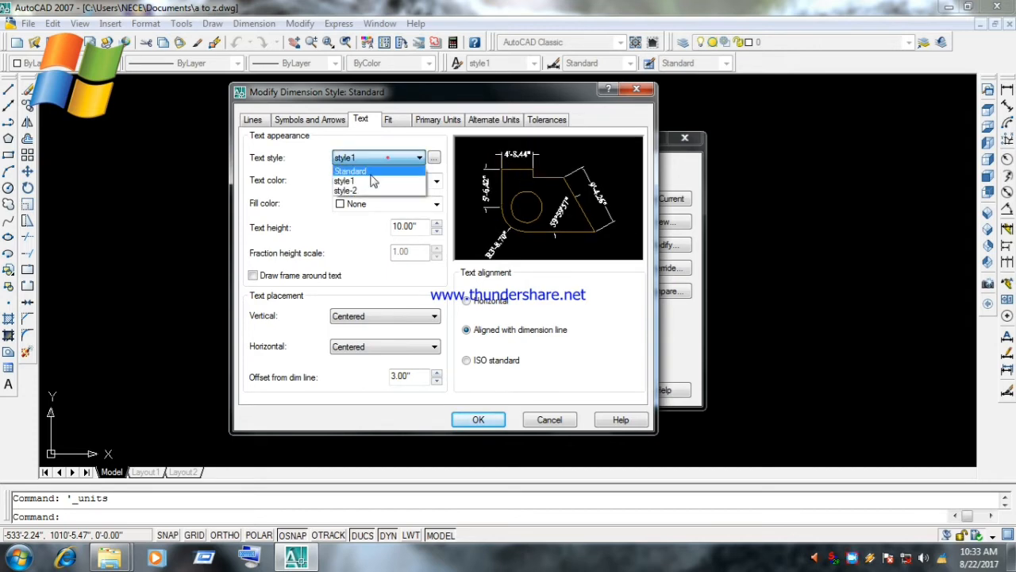
left_click(356, 191)
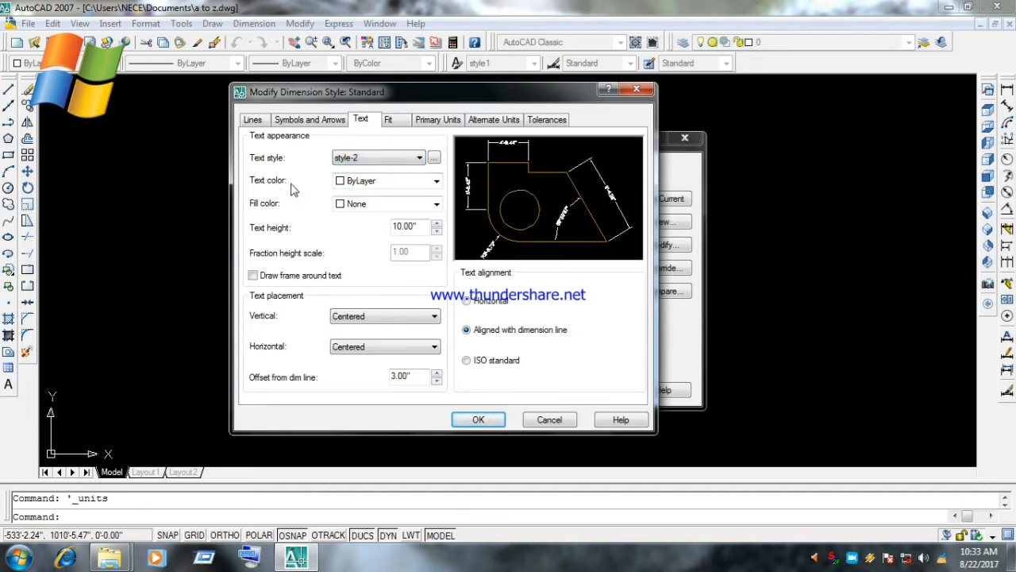
Try Red and Yellow as the dimension text color, and return it to ByLayer
left_click(381, 185)
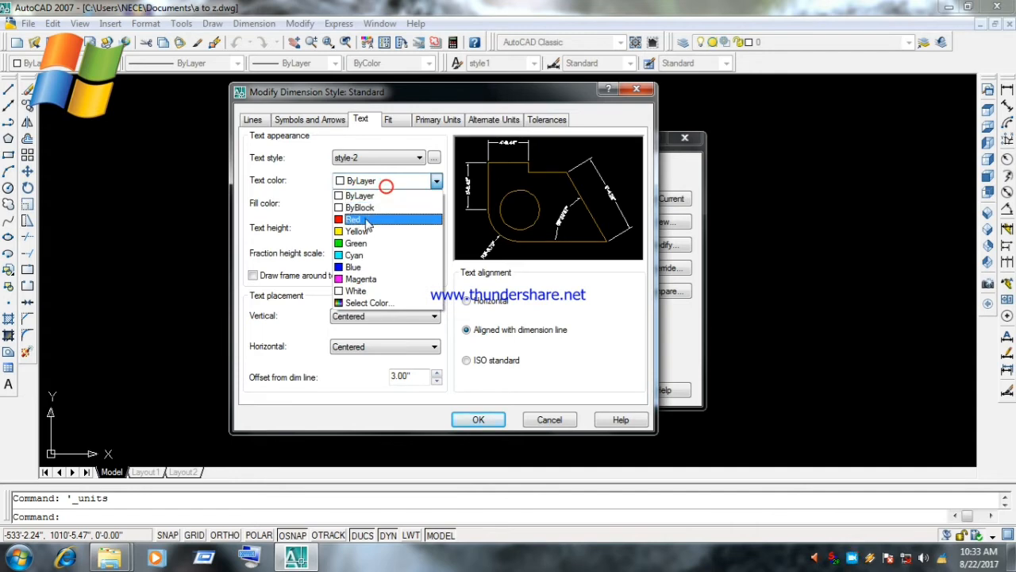
left_click(365, 218)
left_click(399, 182)
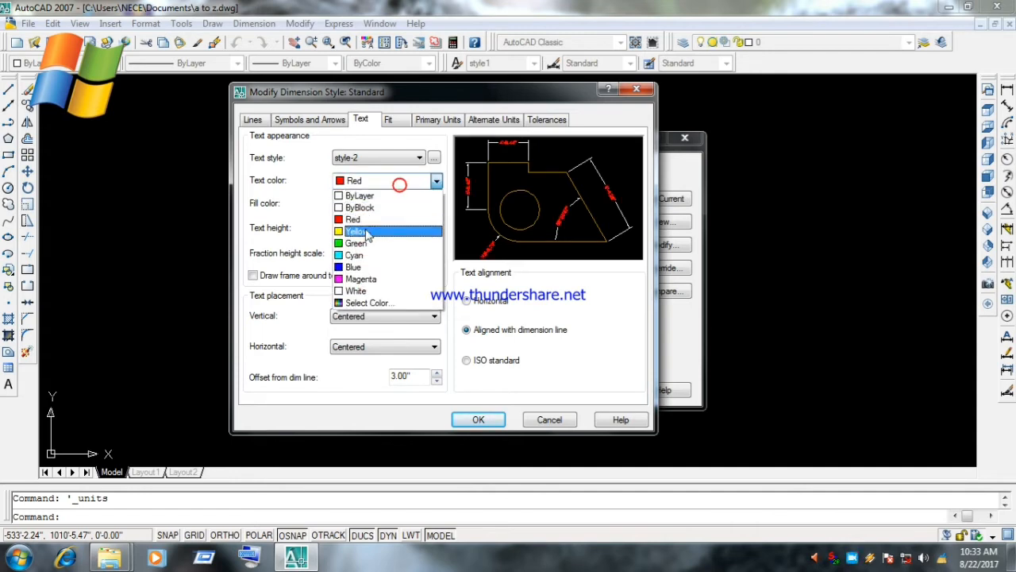
left_click(365, 230)
left_click(389, 183)
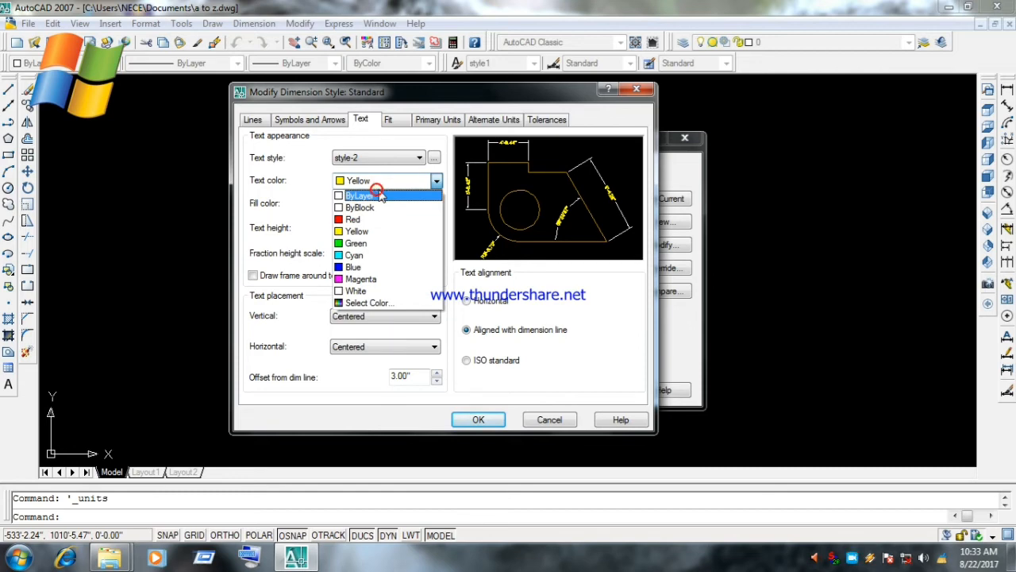
left_click(378, 195)
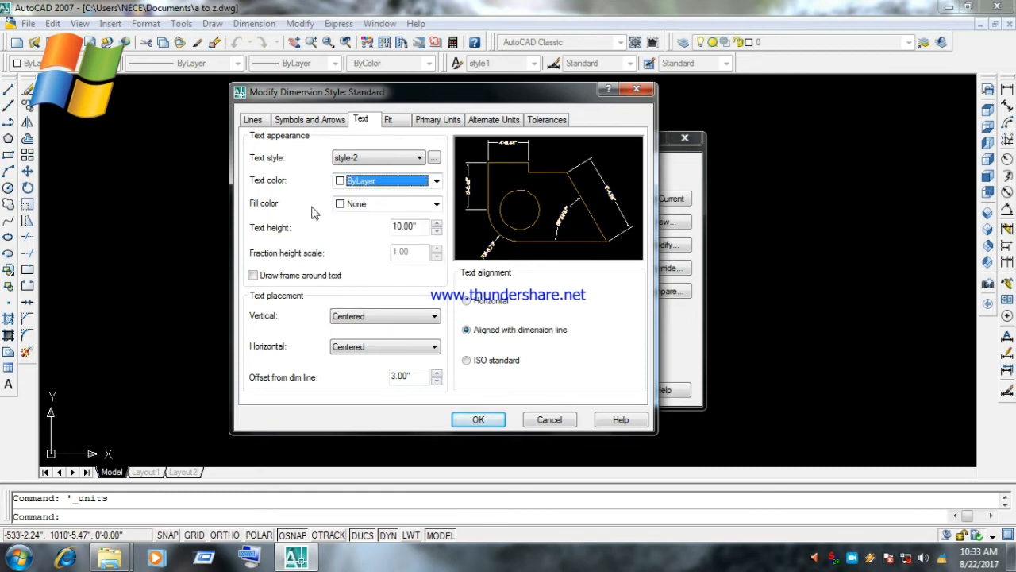
Try a Red fill color behind the dimension text, and return it to None
left_click(385, 208)
left_click(361, 274)
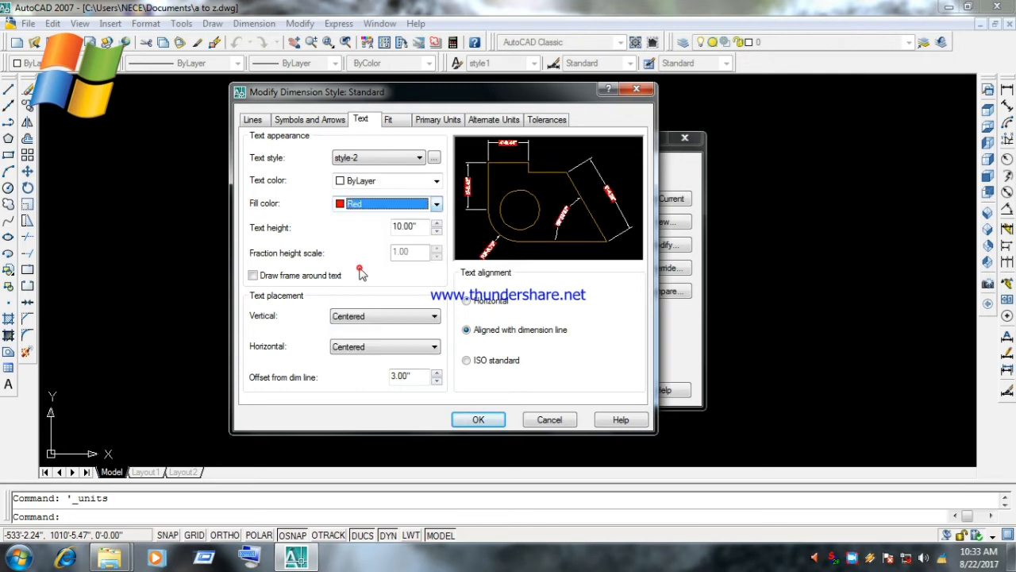
left_click(407, 204)
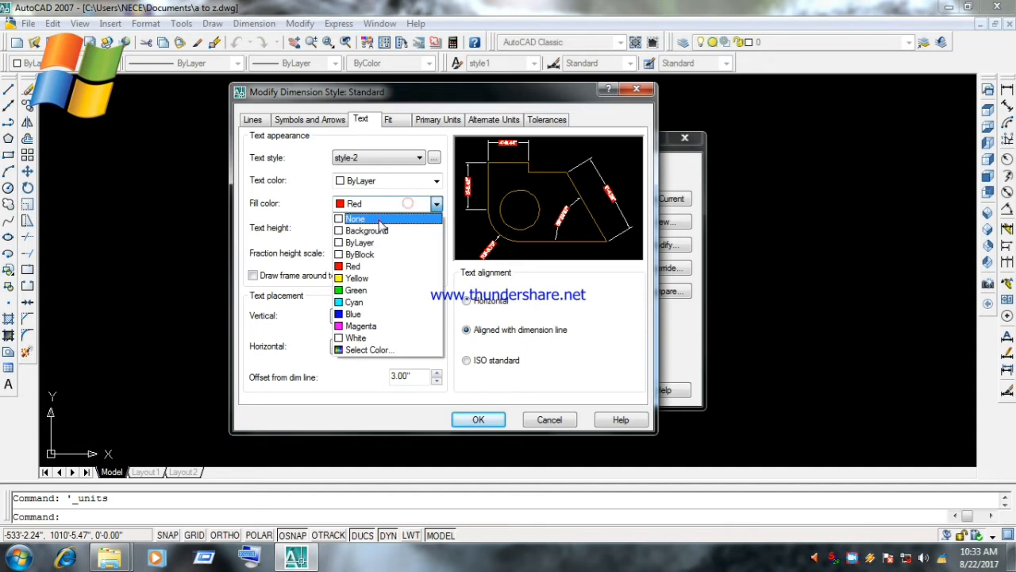
left_click(379, 220)
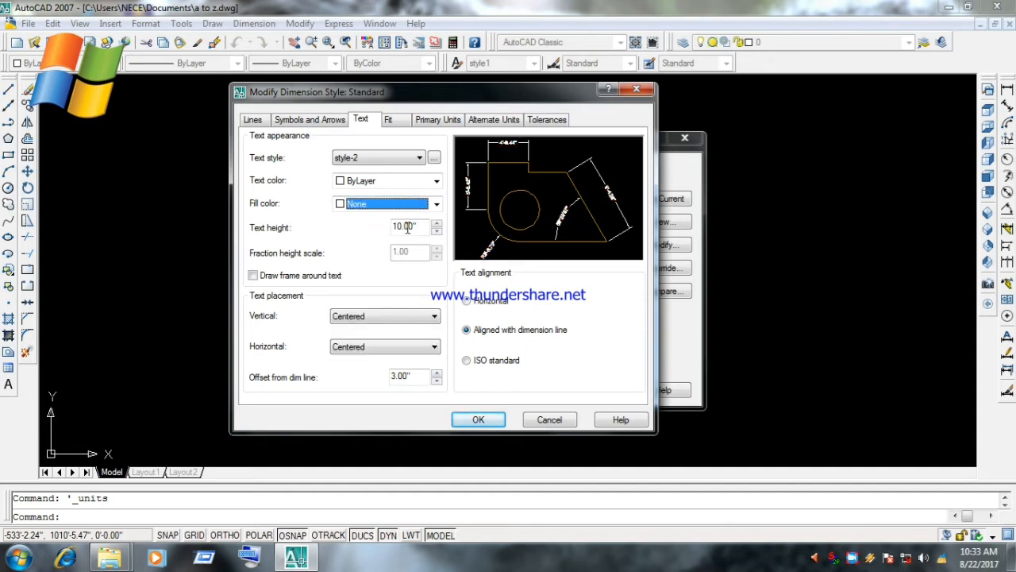
Try Horizontal text alignment for the dimension text, and return it to Aligned with dimension line
left_click_drag(407, 227, 377, 229)
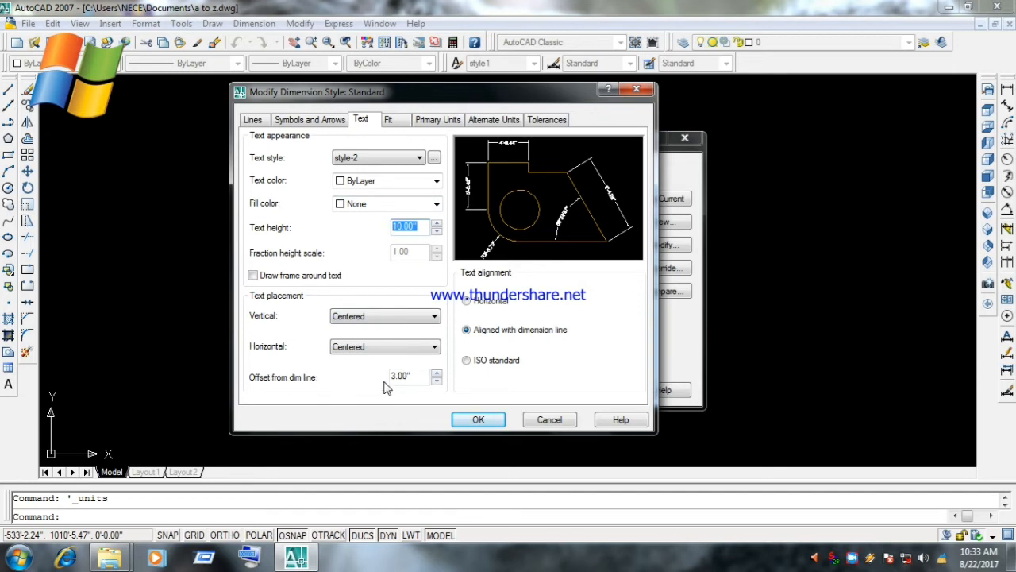
left_click(413, 376)
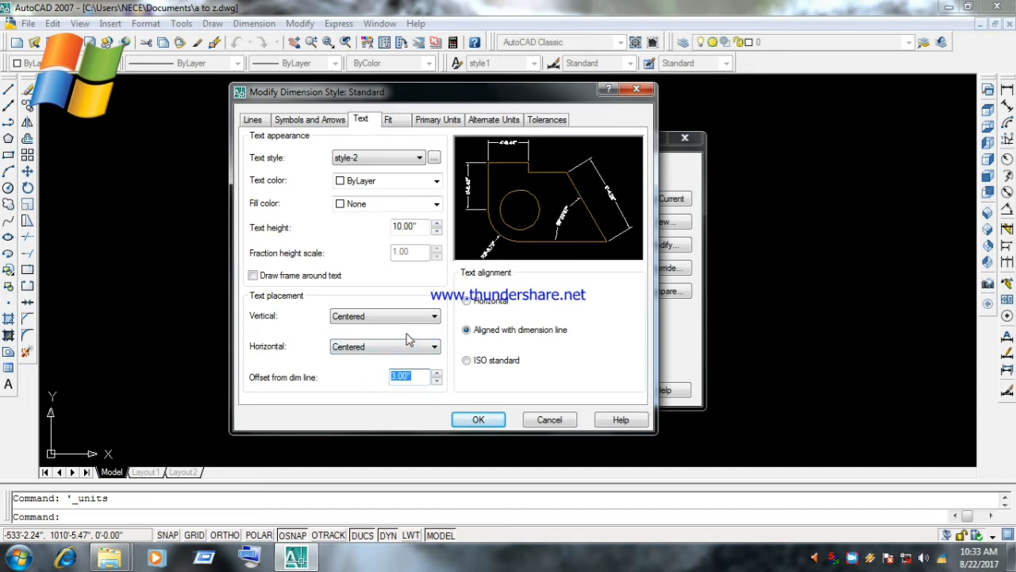
left_click(487, 305)
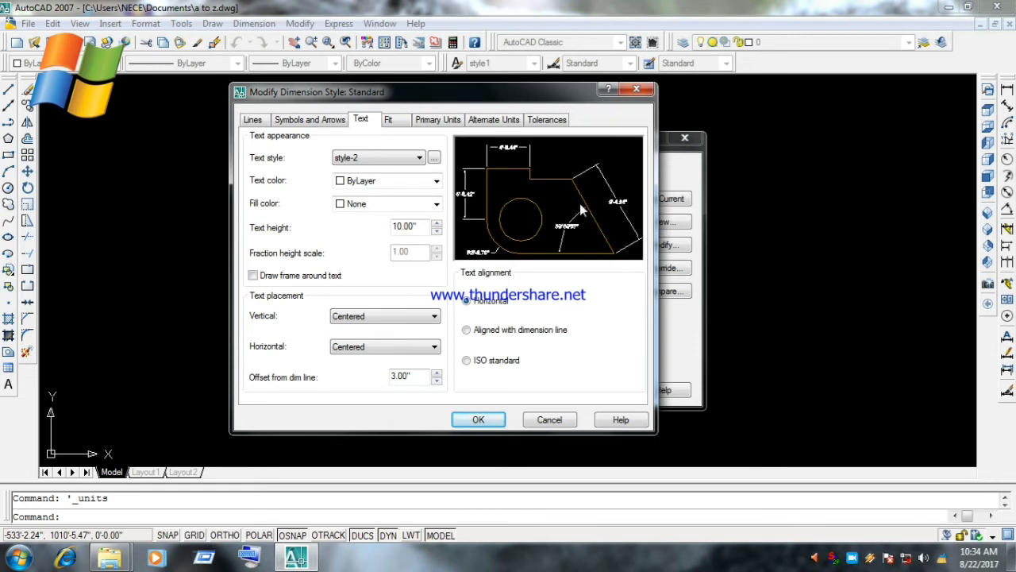
left_click(508, 334)
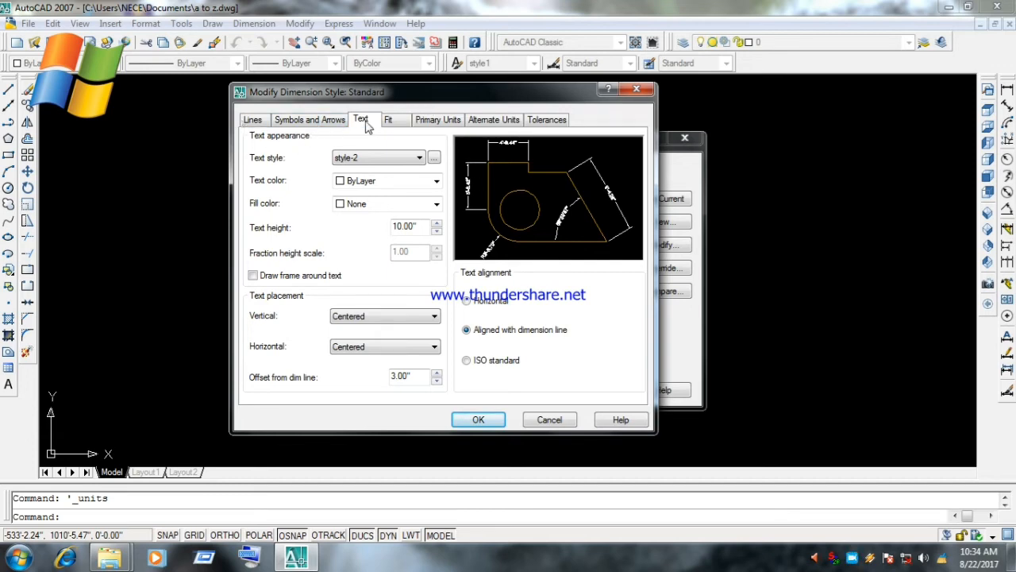
Accept the changes to the Standard dimension style, set it as current and close the Dimension Style Manager
left_click(479, 420)
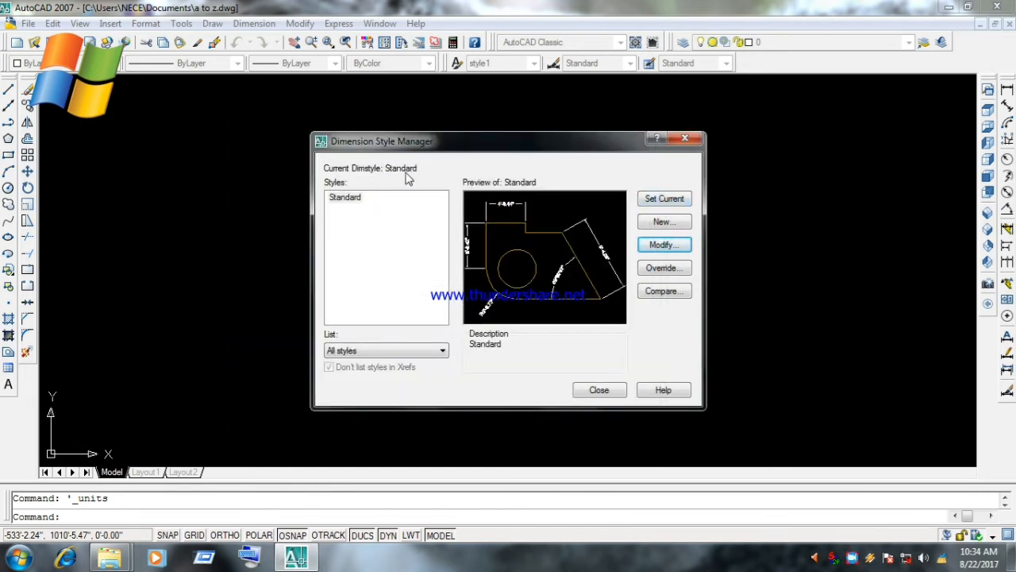
left_click(664, 203)
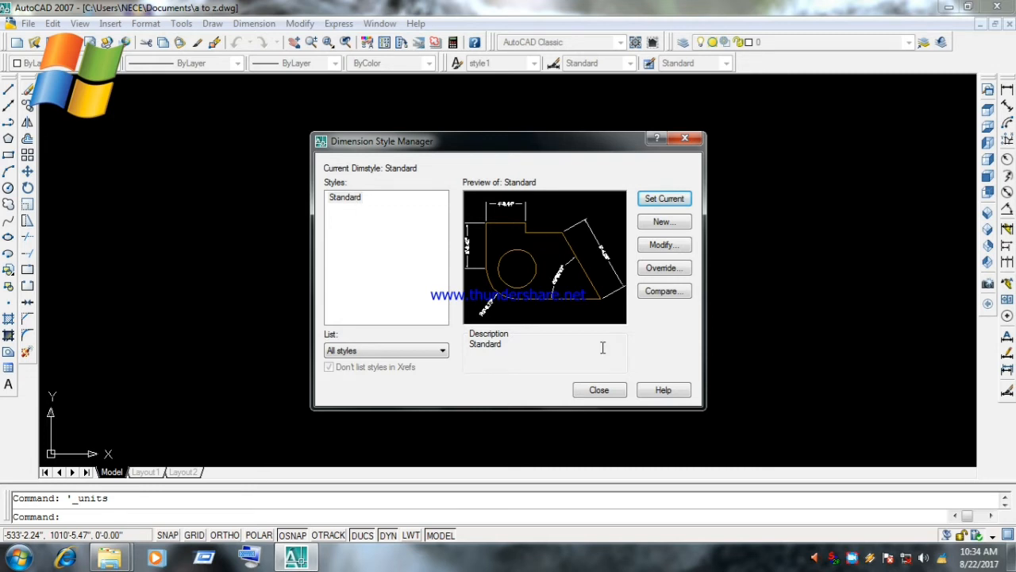
left_click(599, 389)
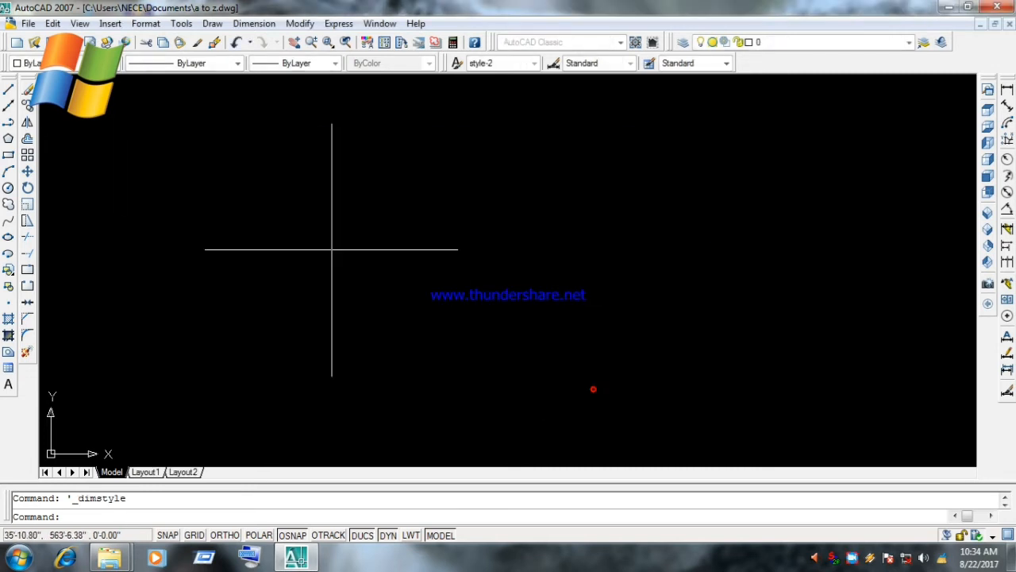
Start resetting the model space drawing limits with the lower left corner at 0,0
left_click(145, 23)
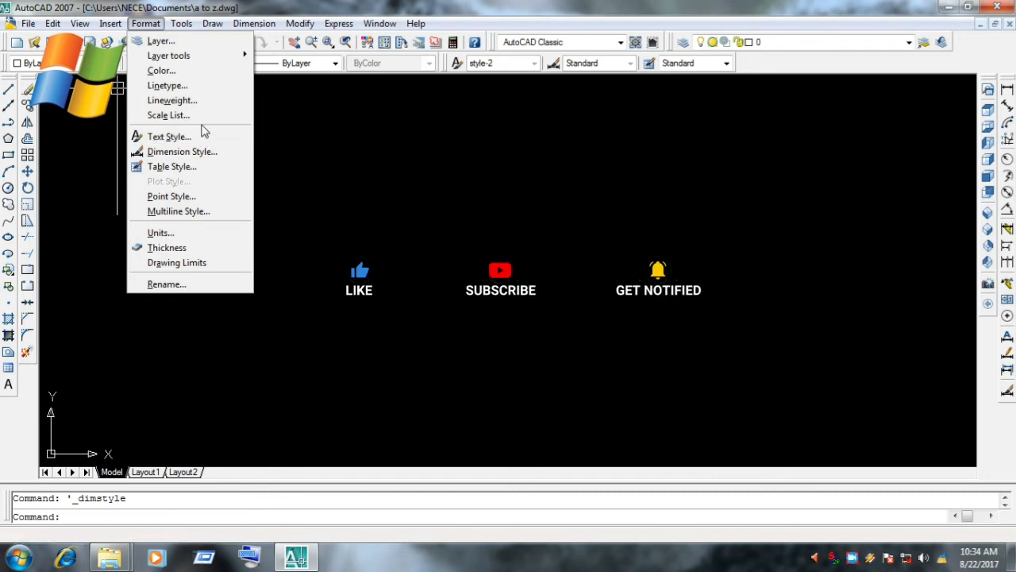
left_click(219, 265)
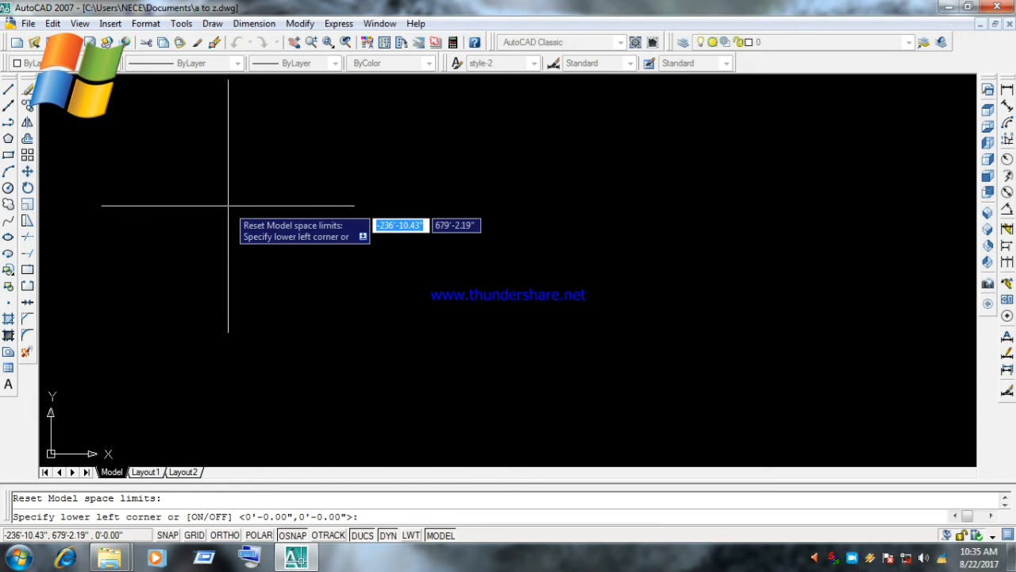
type("0")
key("Tab")
type("0")
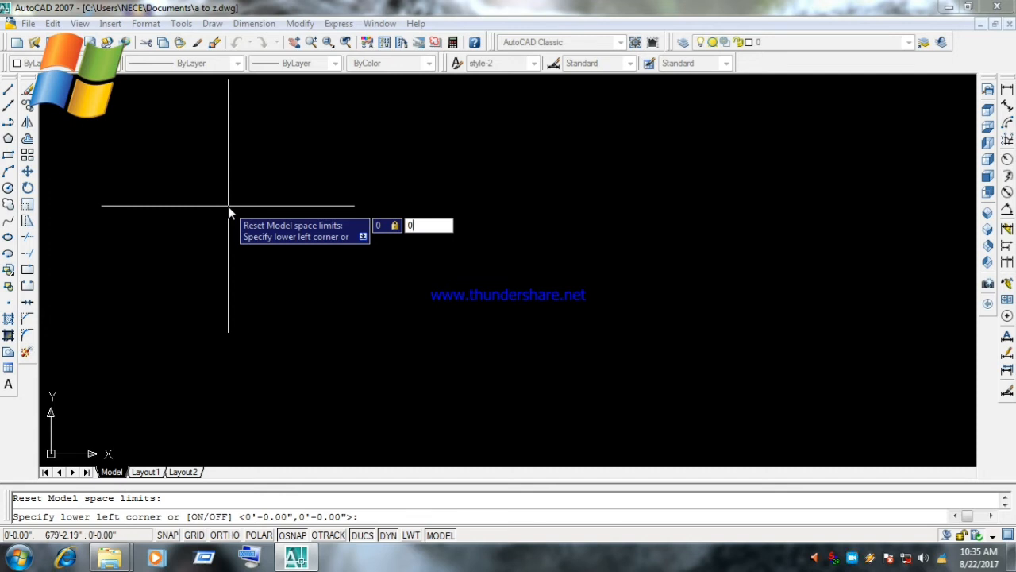
key("Return")
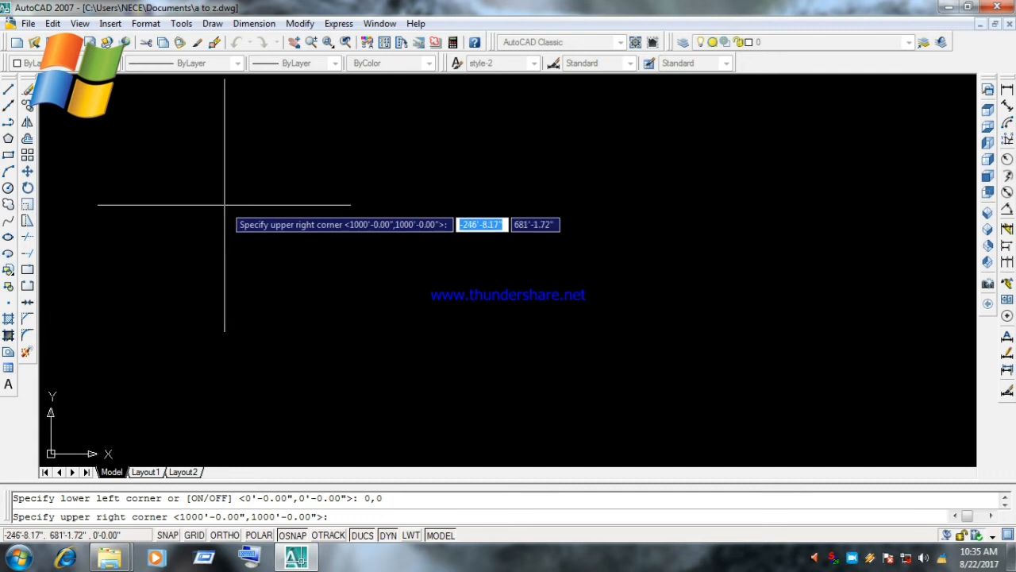
Set the upper right corner of the drawing limits to 700',800'
type("500")
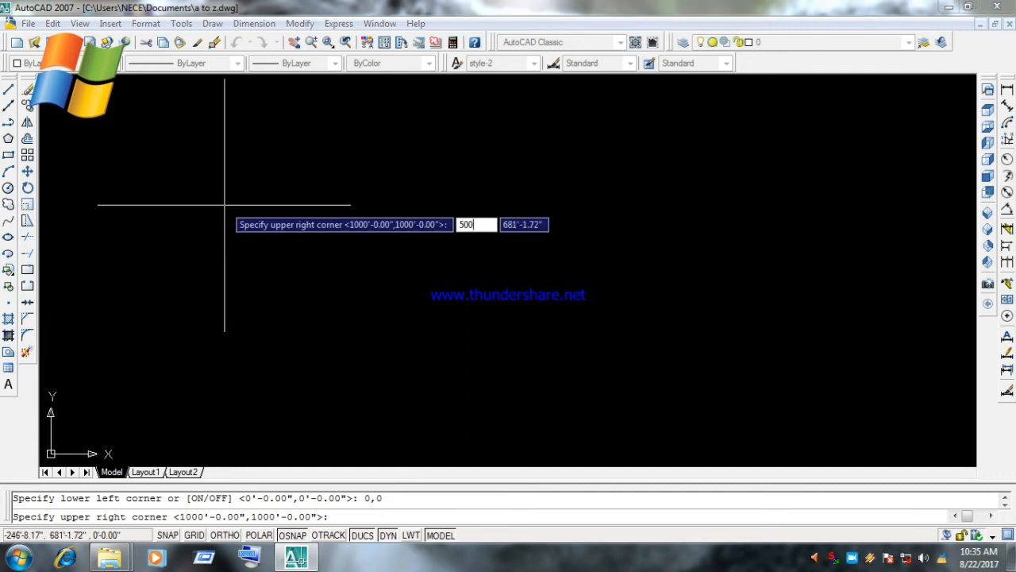
key("BackSpace")
key("BackSpace")
type("700")
key("Tab")
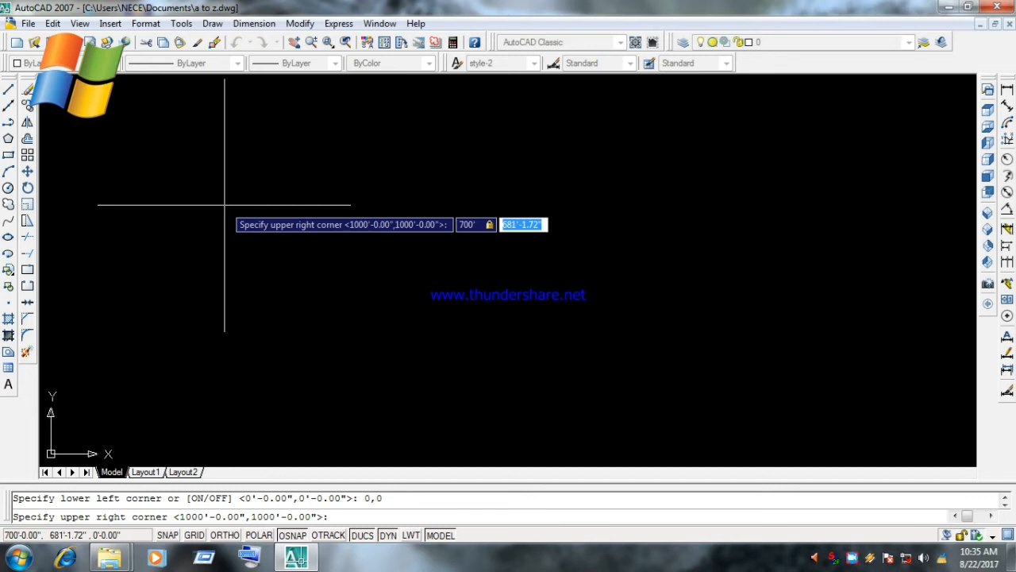
type("800")
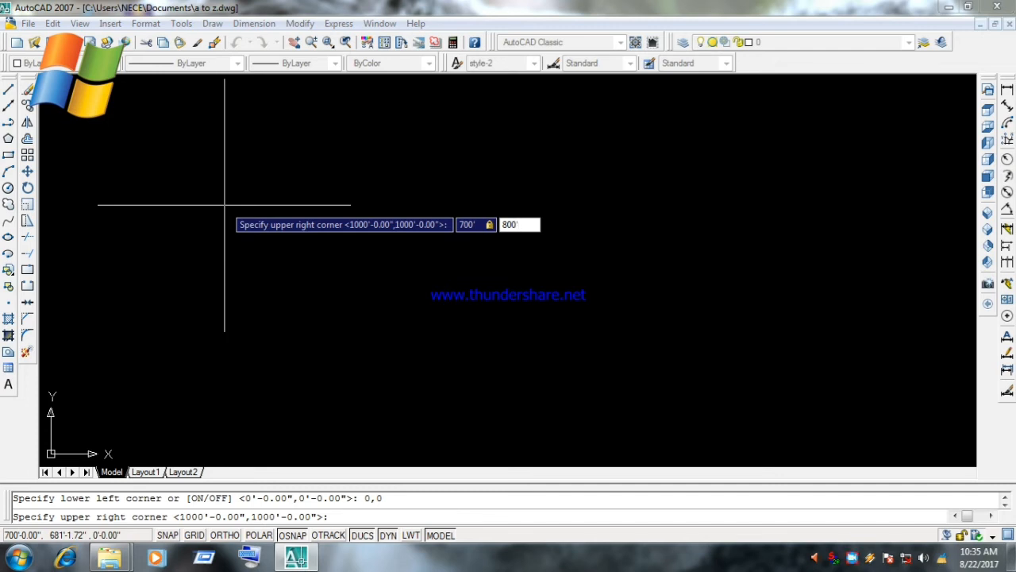
key("Return")
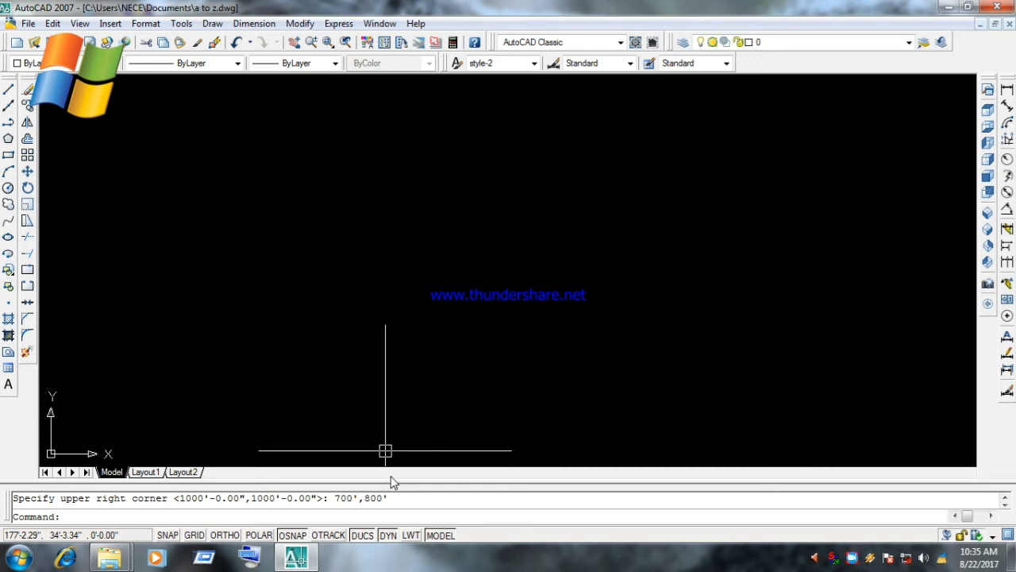
Set the UCS icon to display at the drawing's origin and check how it follows the view
left_click(145, 24)
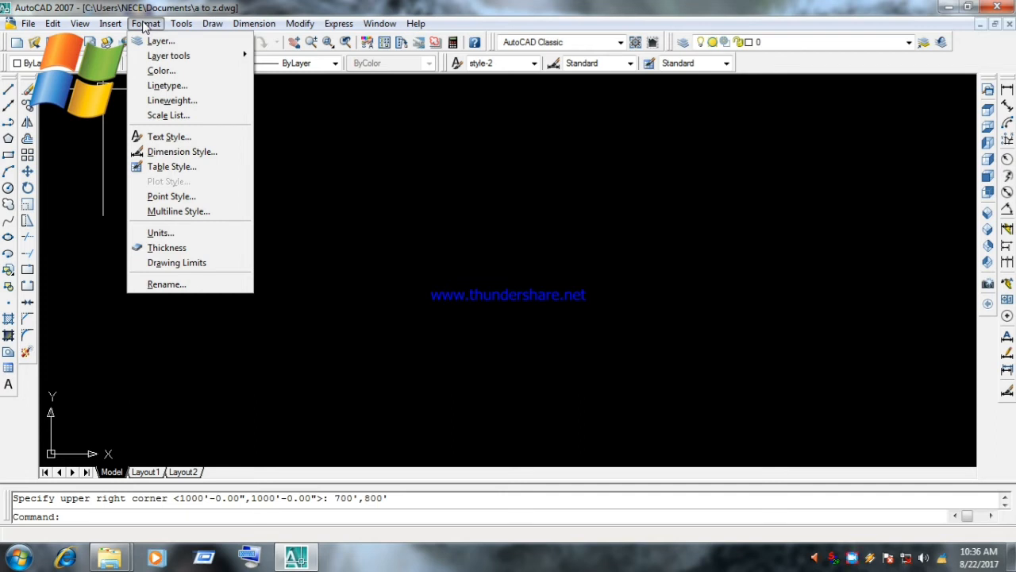
mouse_move(82, 26)
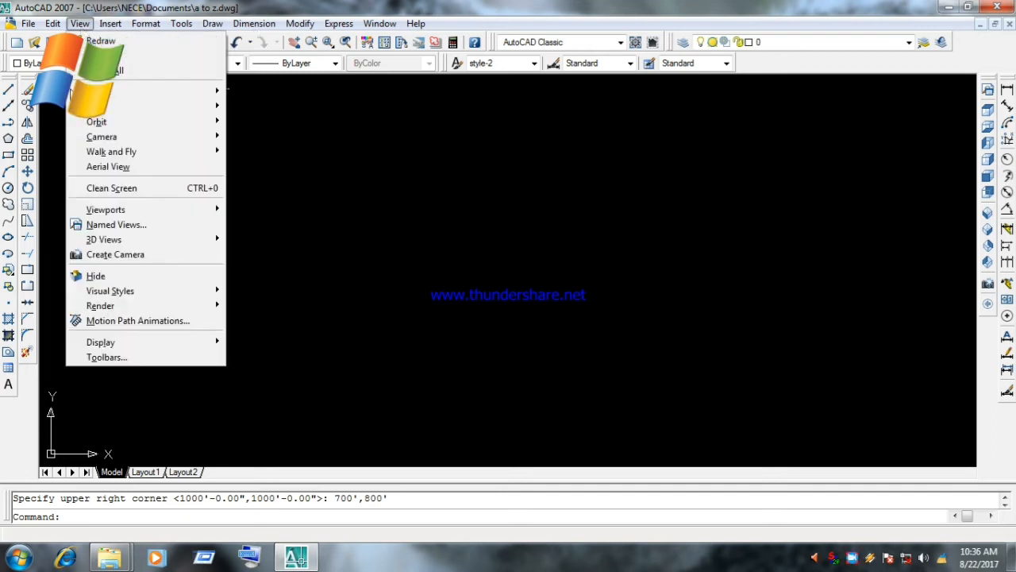
mouse_move(142, 345)
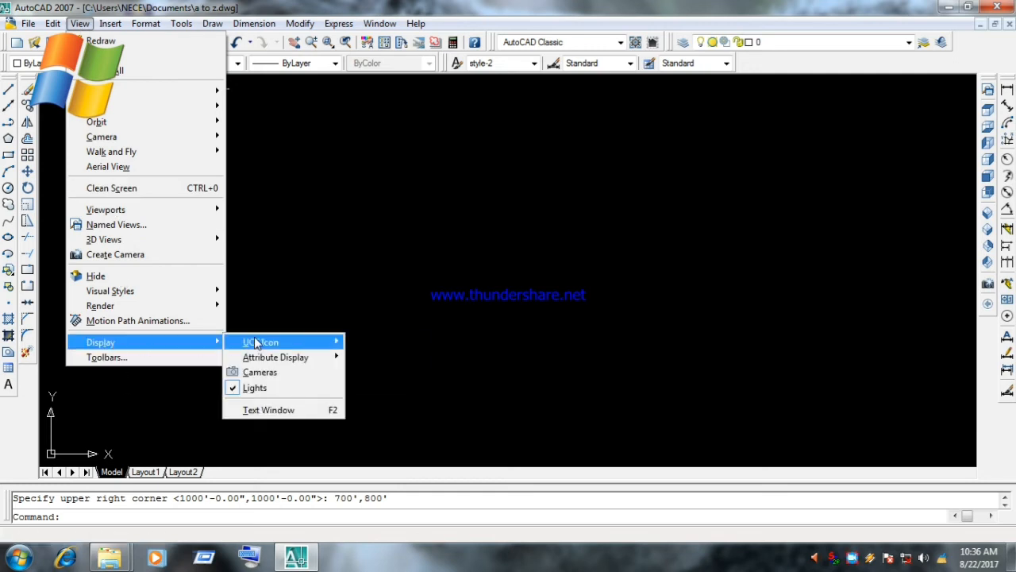
mouse_move(256, 342)
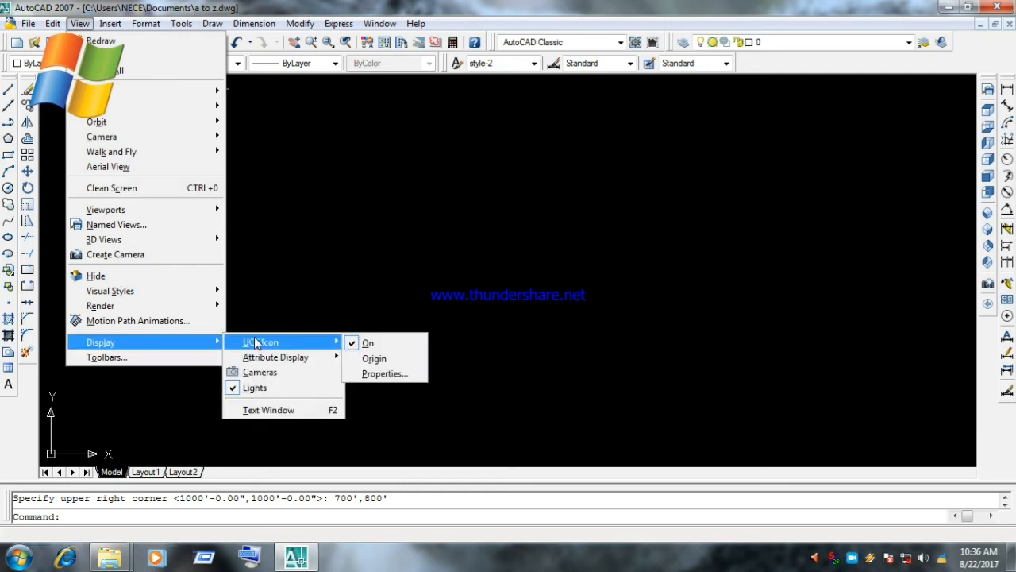
left_click(373, 359)
scroll(431, 363, "down", 3)
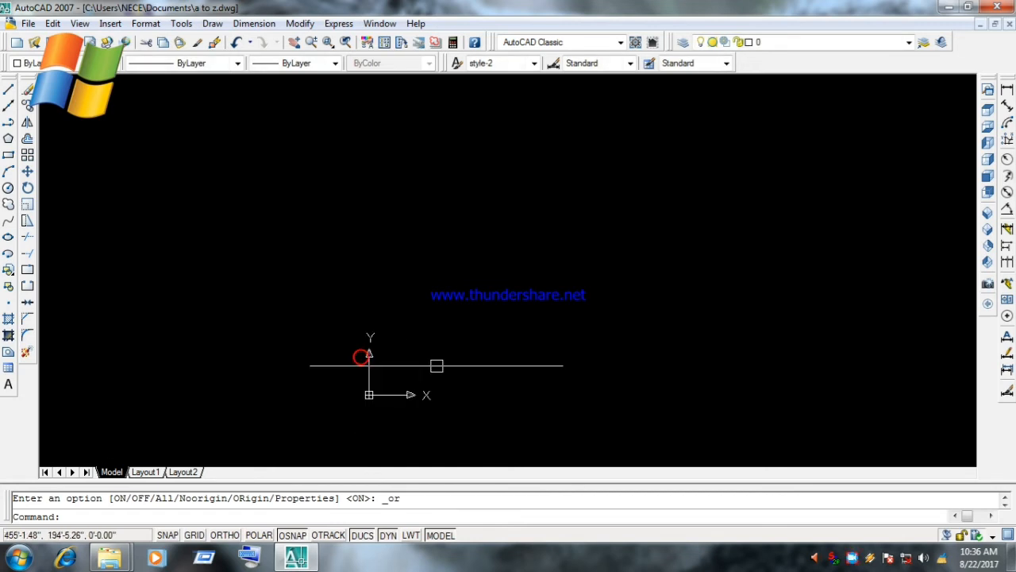
scroll(414, 402, "up", 3)
middle_click(414, 402)
middle_click(415, 403)
scroll(421, 390, "up", 2)
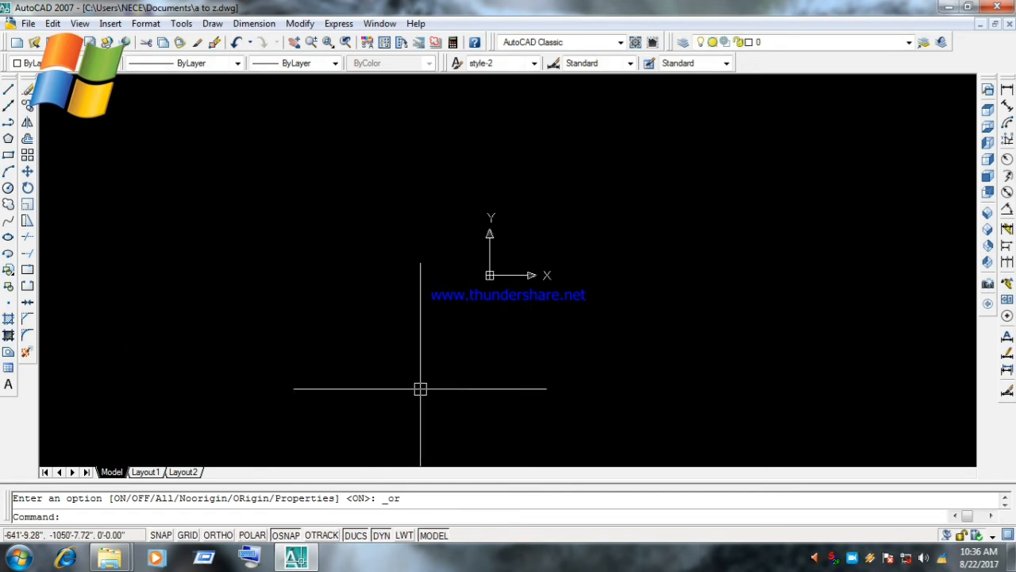
Turn off the display of the UCS icon at the drawing's origin and zoom to the drawing extents
left_click(73, 25)
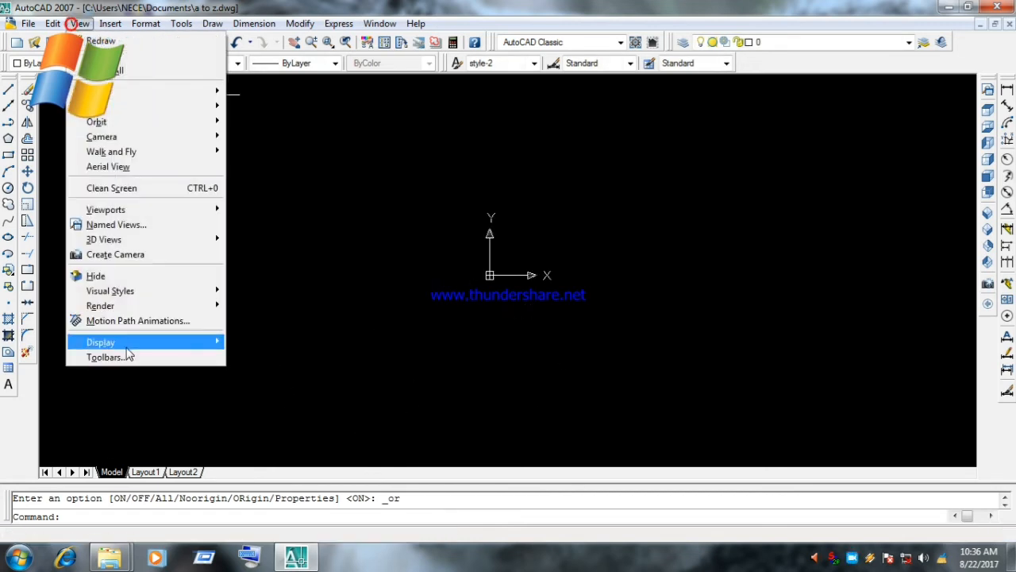
mouse_move(127, 343)
mouse_move(283, 346)
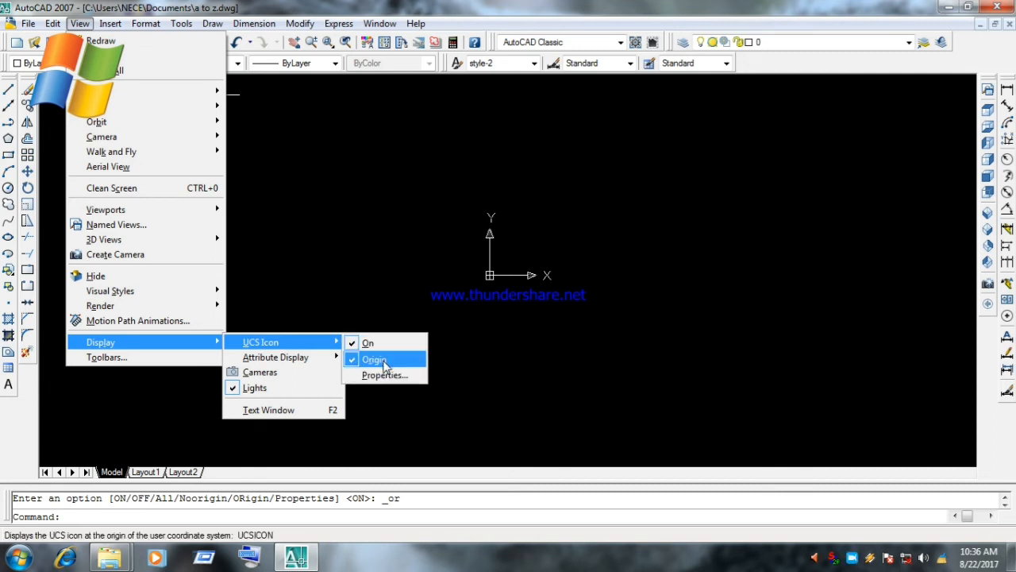
left_click(385, 361)
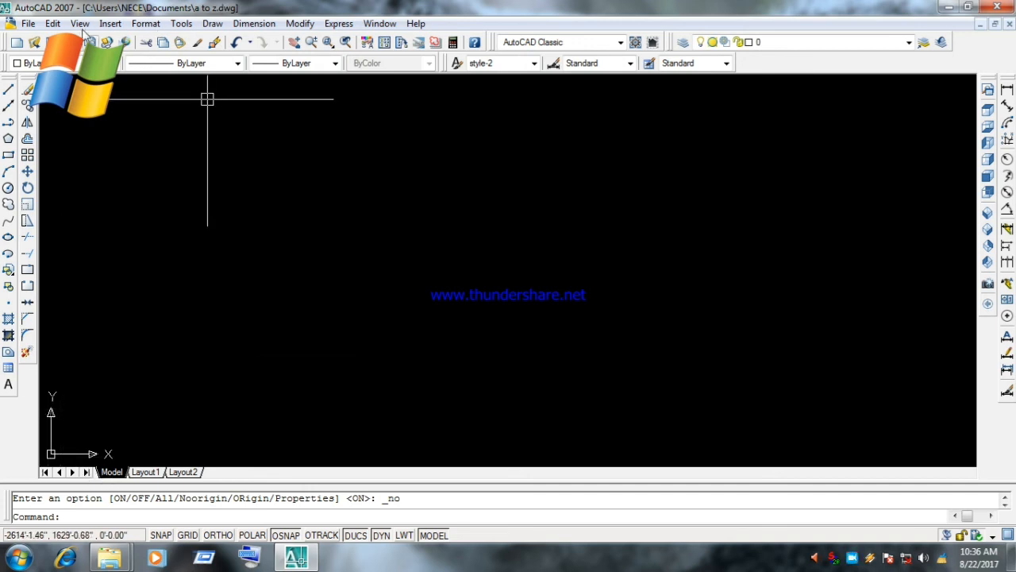
left_click(81, 25)
mouse_move(198, 94)
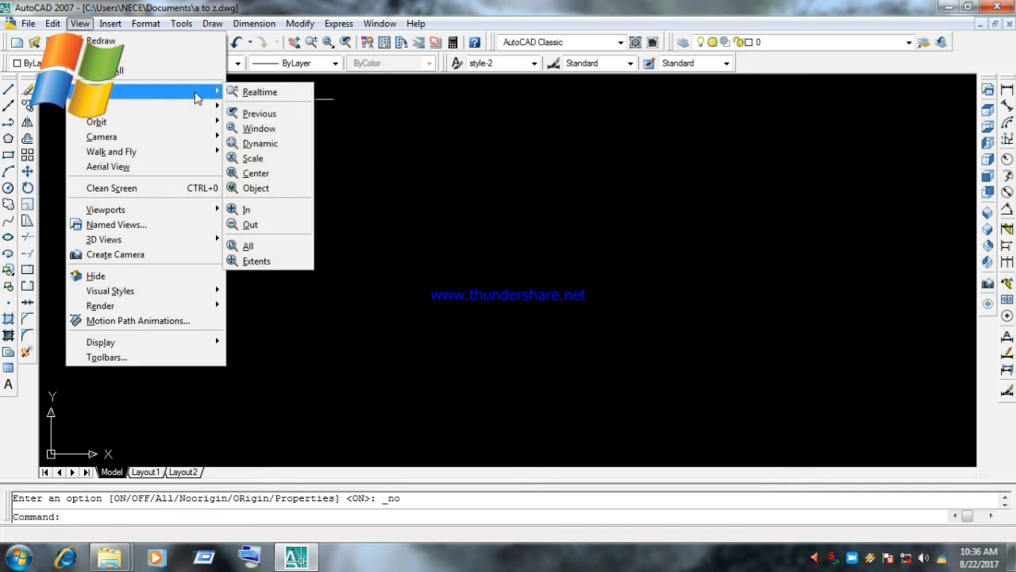
left_click(266, 262)
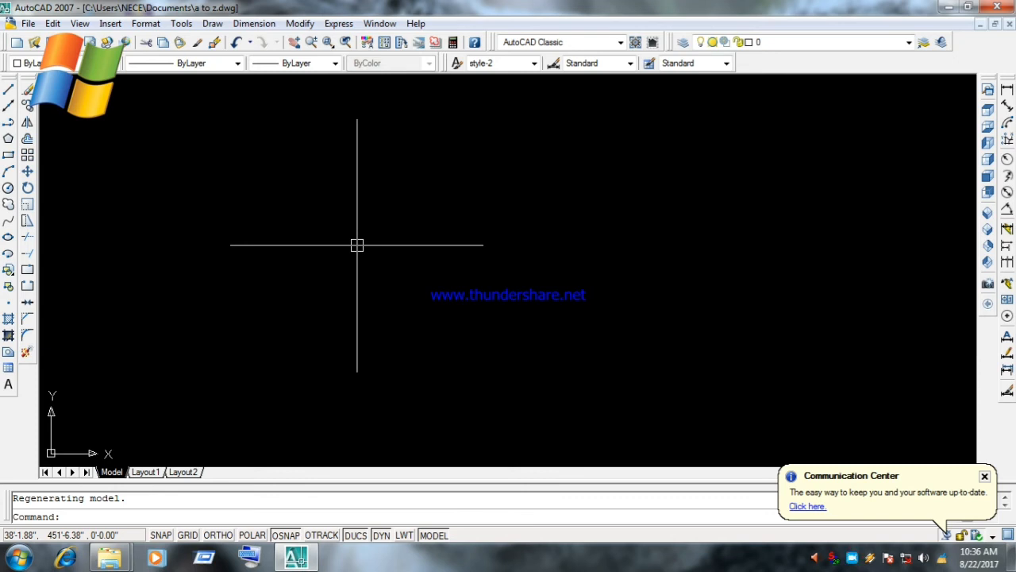
Clear the Midpoint, Center, Quadrant, Perpendicular and Tangent object snap modes in the drafting settings
left_click(184, 23)
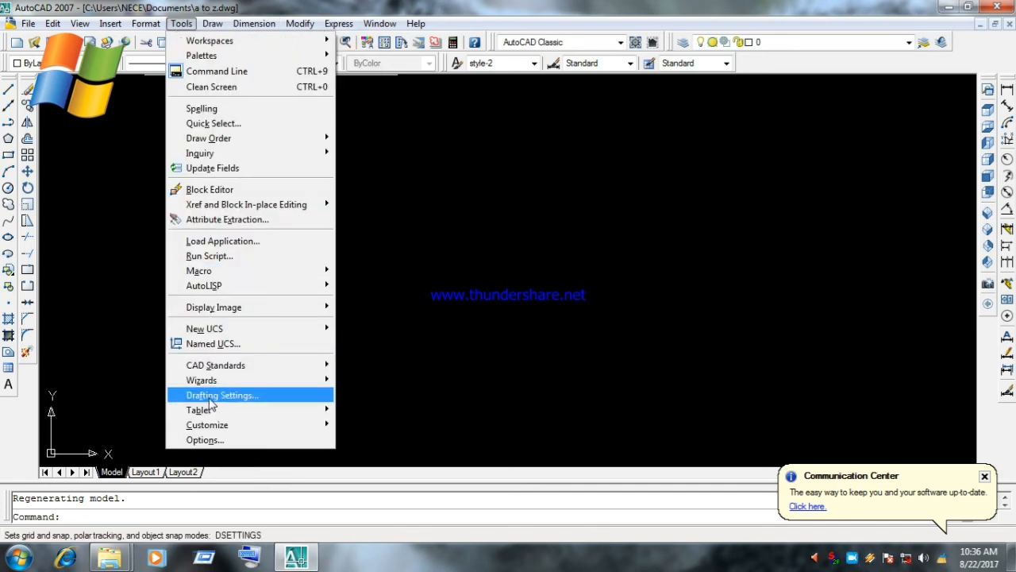
left_click(209, 400)
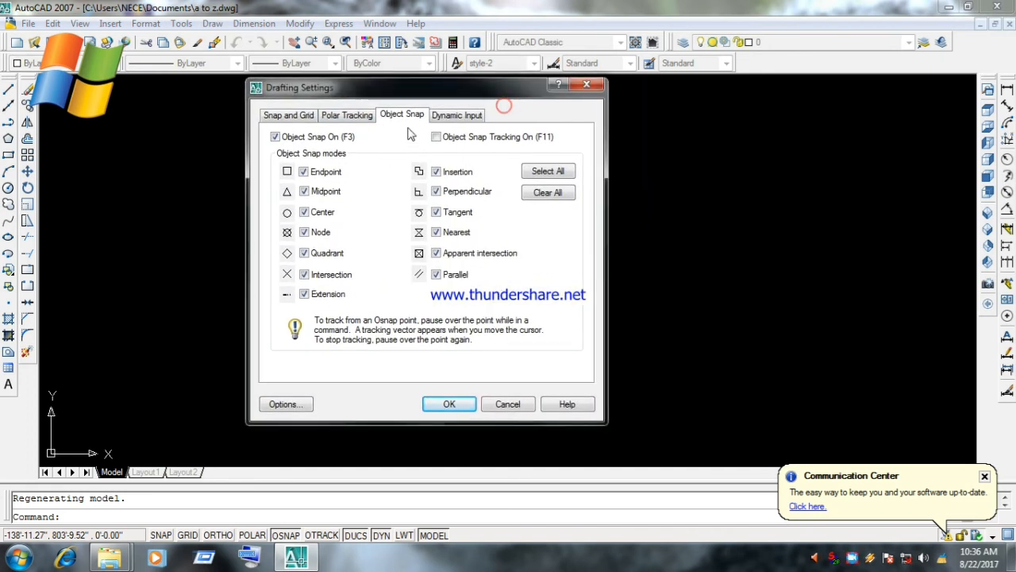
left_click(309, 216)
left_click(307, 209)
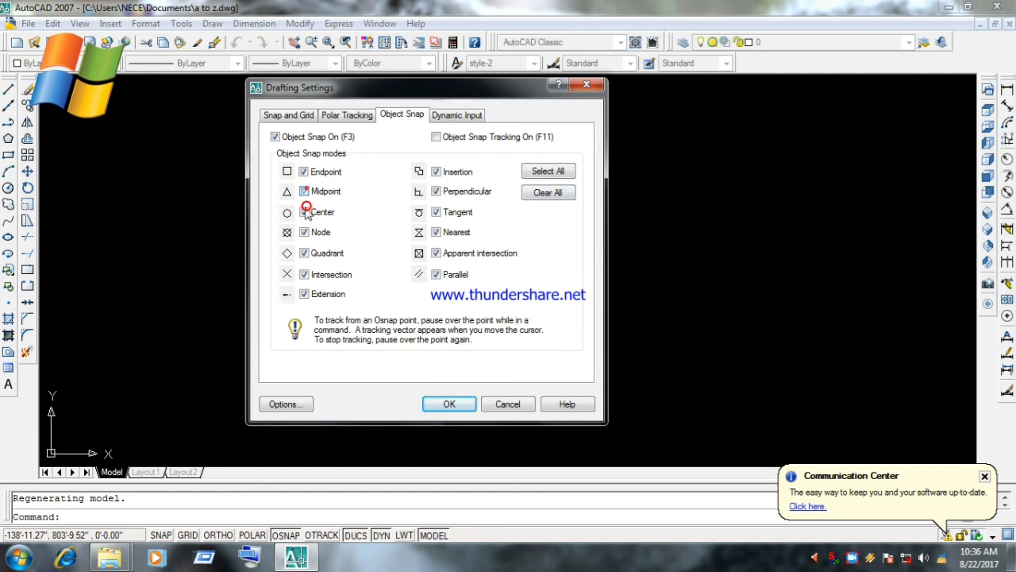
left_click(307, 189)
left_click(304, 212)
left_click(305, 253)
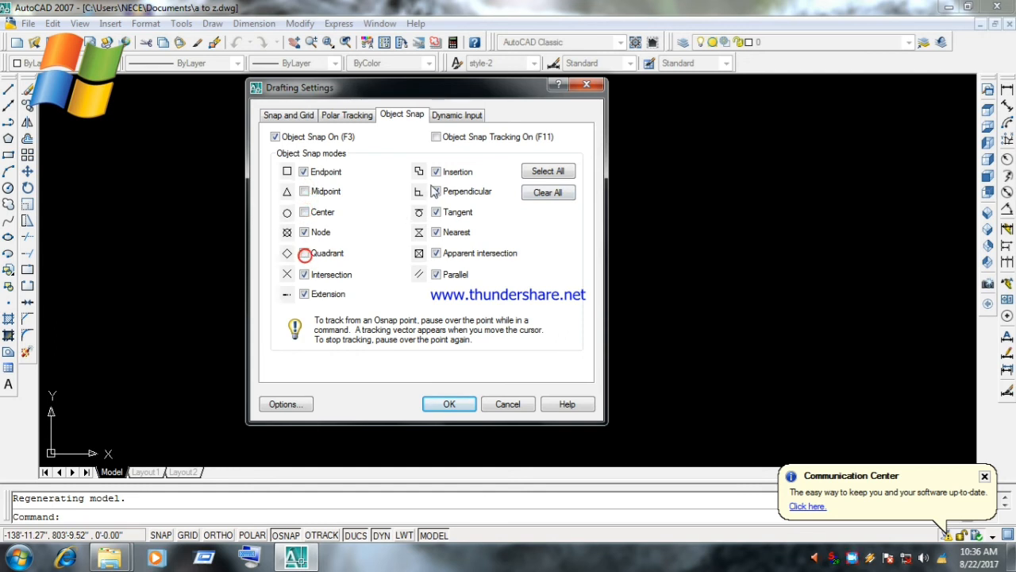
left_click(436, 191)
left_click(436, 212)
Enable all object snap modes at once and accept the drafting settings
left_click(542, 173)
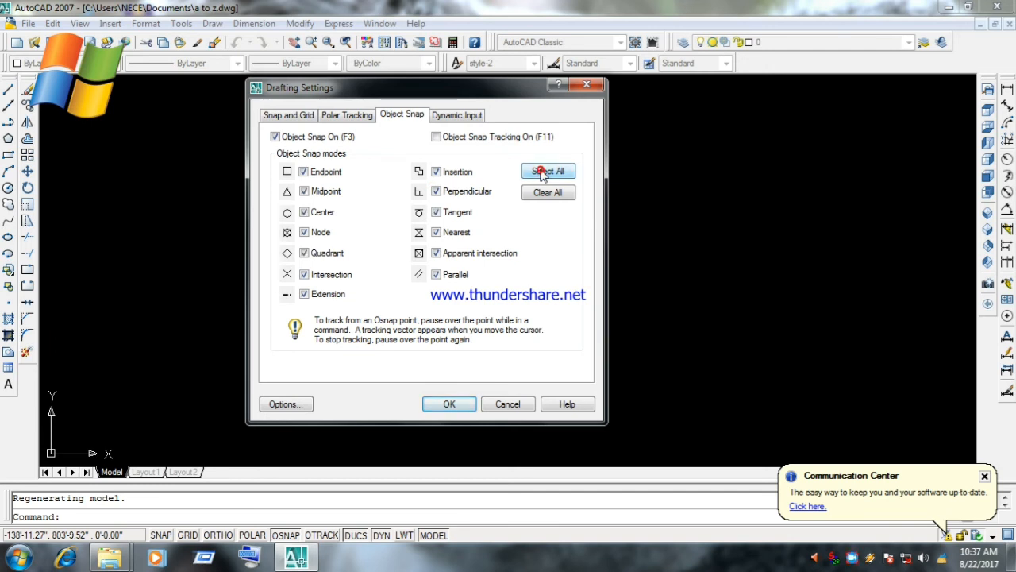
left_click(543, 173)
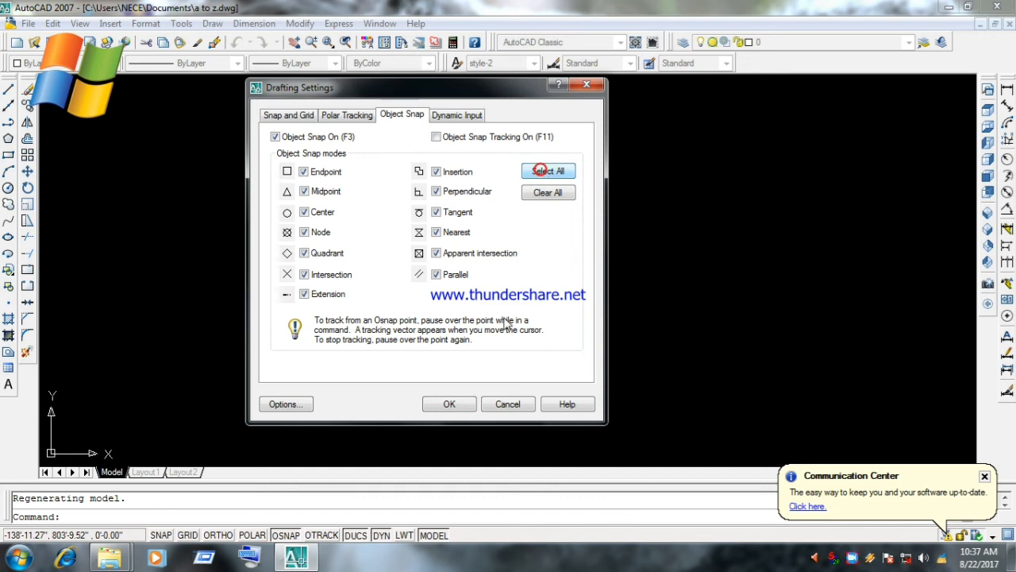
left_click(450, 405)
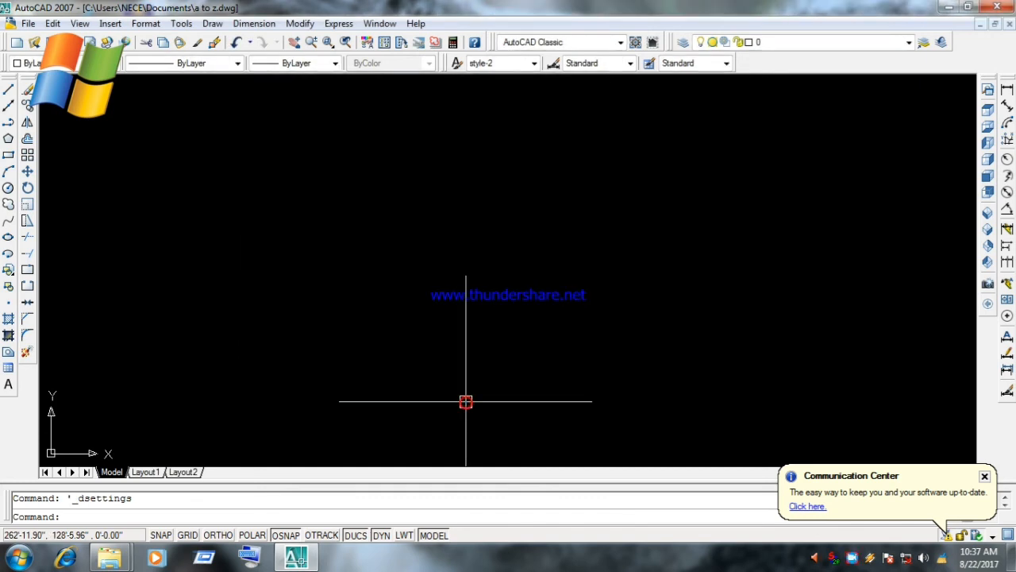
Draw a single, nearly horizontal line across the middle of the drawing area and end the Line command
type("l")
key("Return")
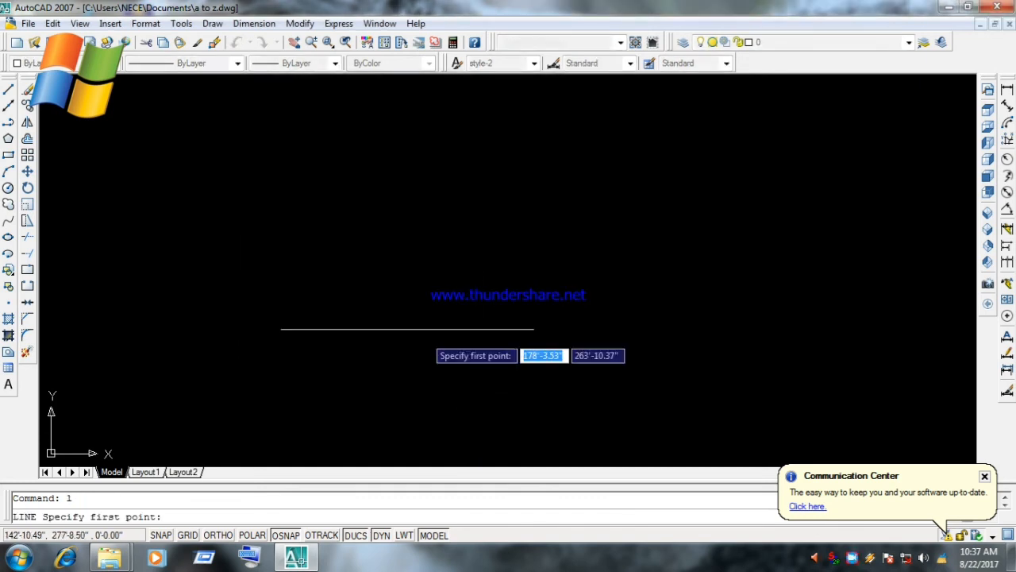
left_click(310, 244)
left_click(661, 248)
key("Return")
key("Return")
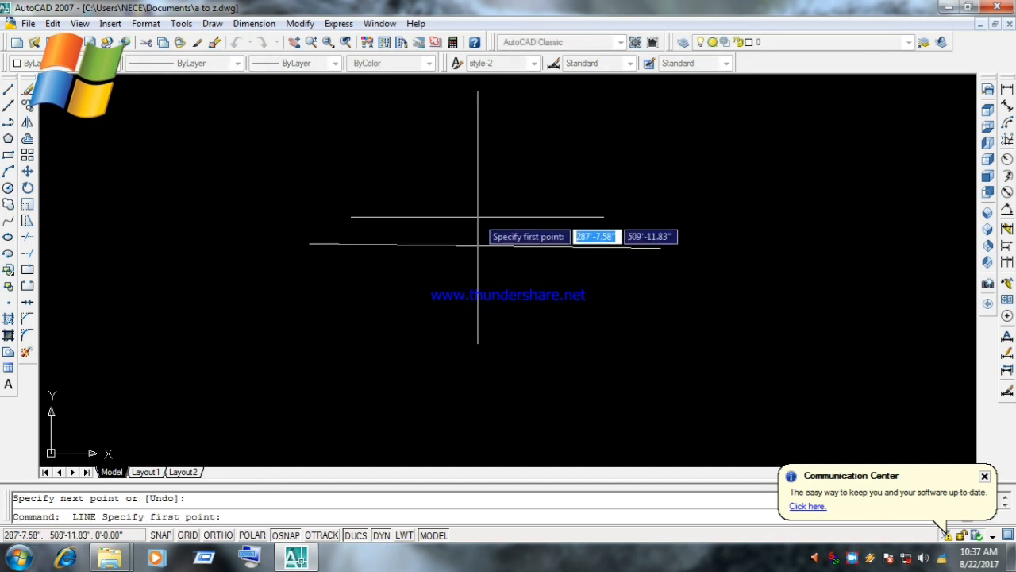
key("Escape")
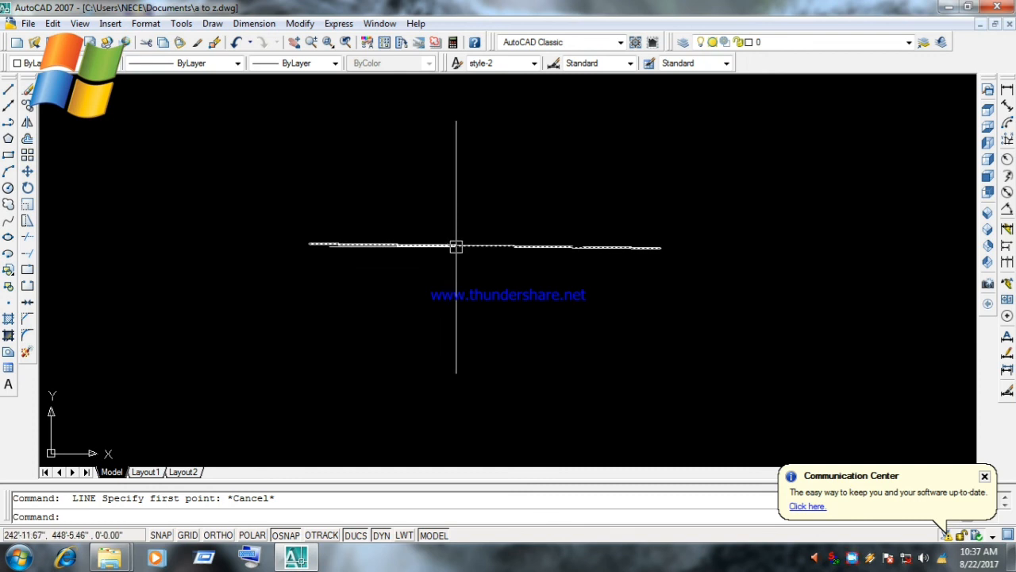
Examine the pickbox and selection settings in the program options and close them without changing anything
left_click(181, 23)
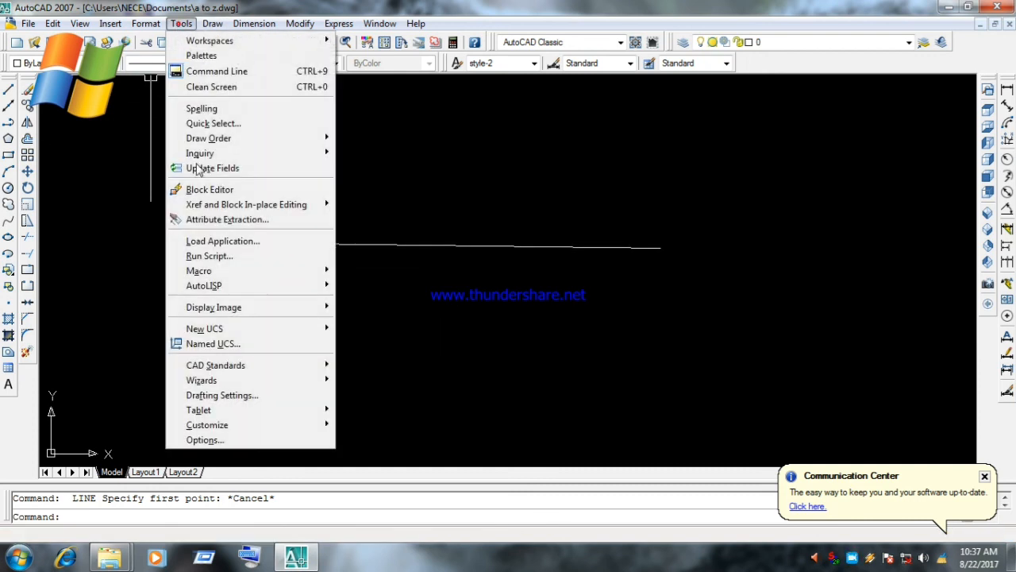
left_click(238, 439)
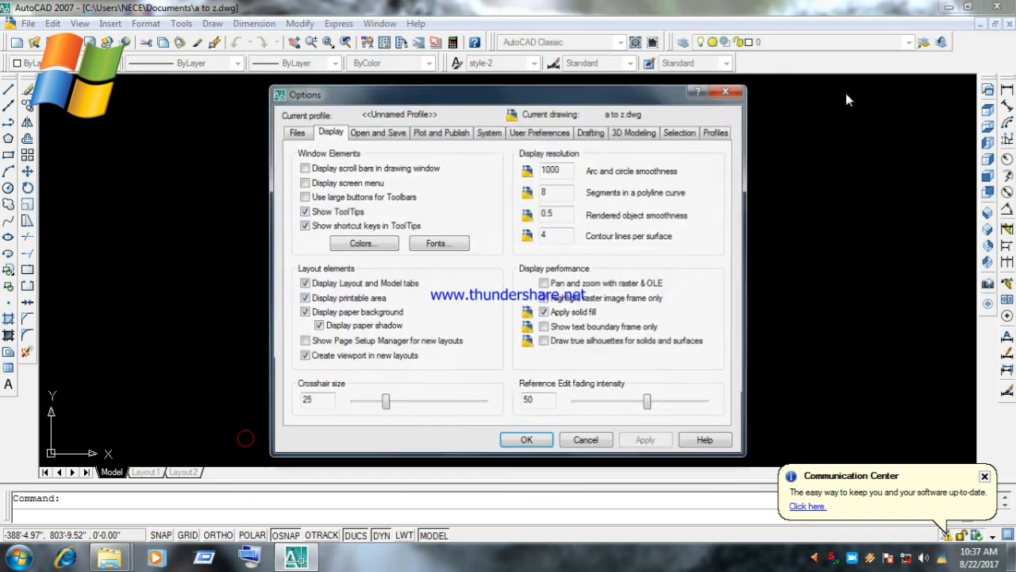
left_click(671, 134)
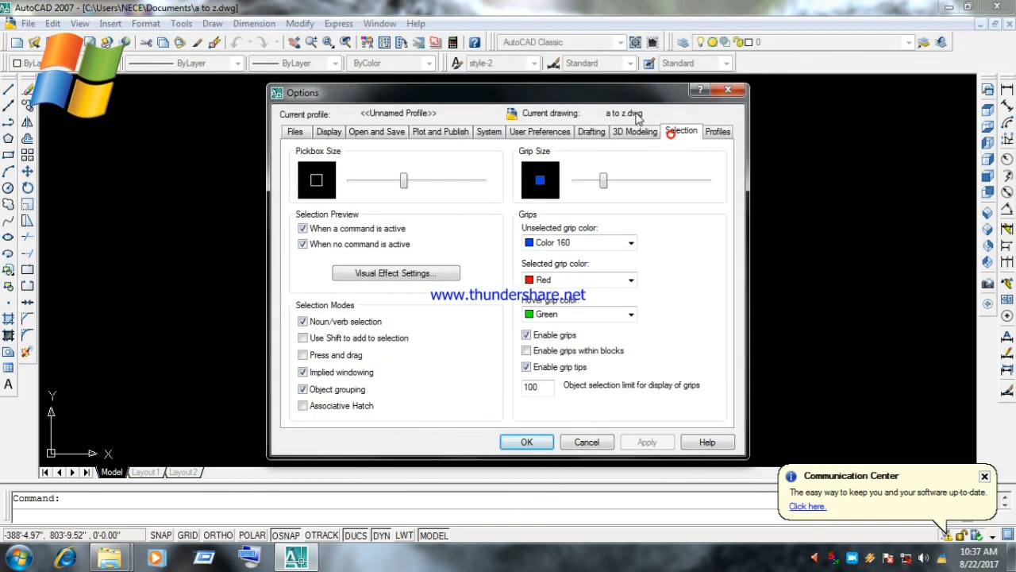
left_click(726, 90)
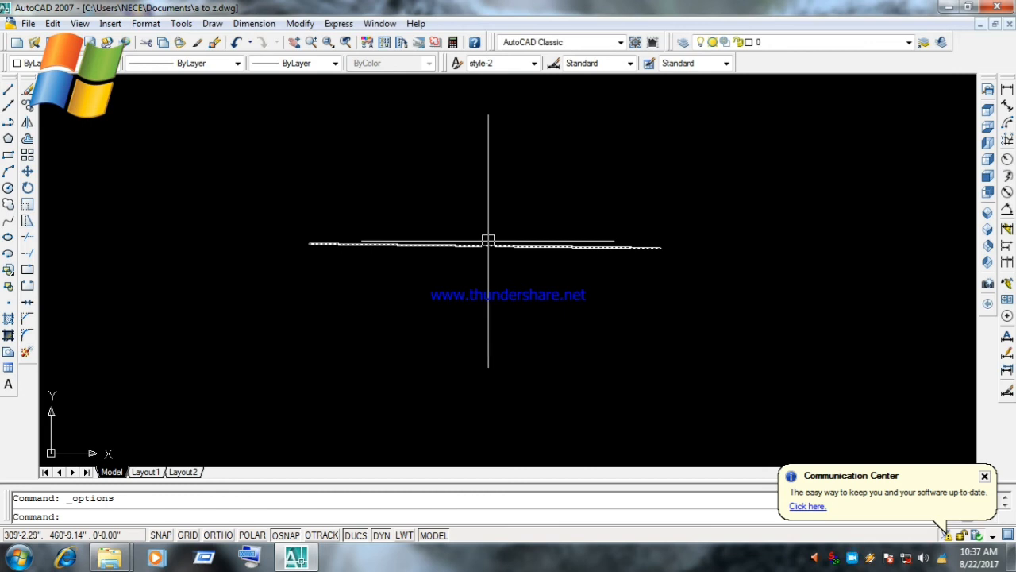
Try a smaller pickbox size in the selection options and move it back to its former size
left_click(182, 24)
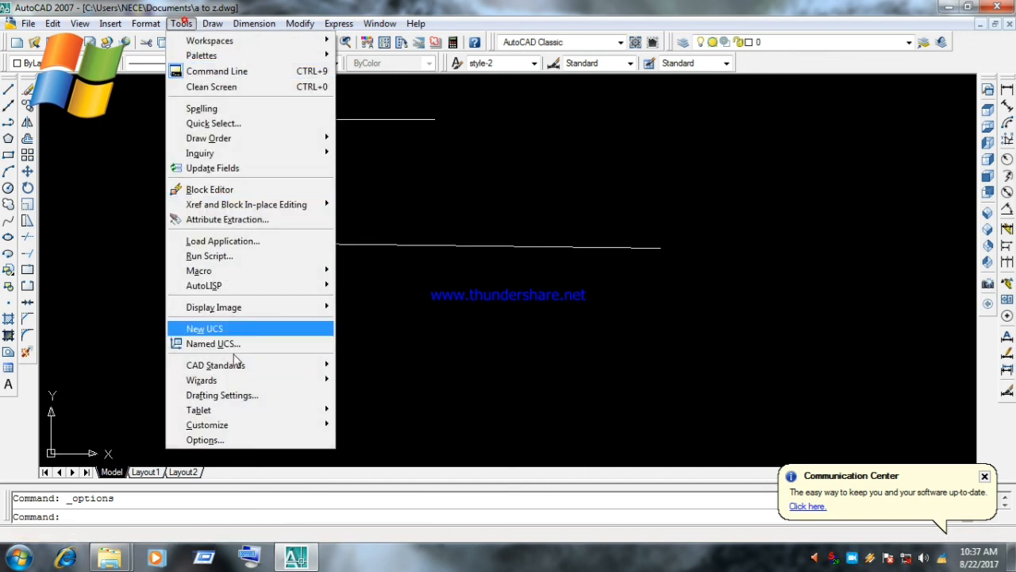
left_click(223, 438)
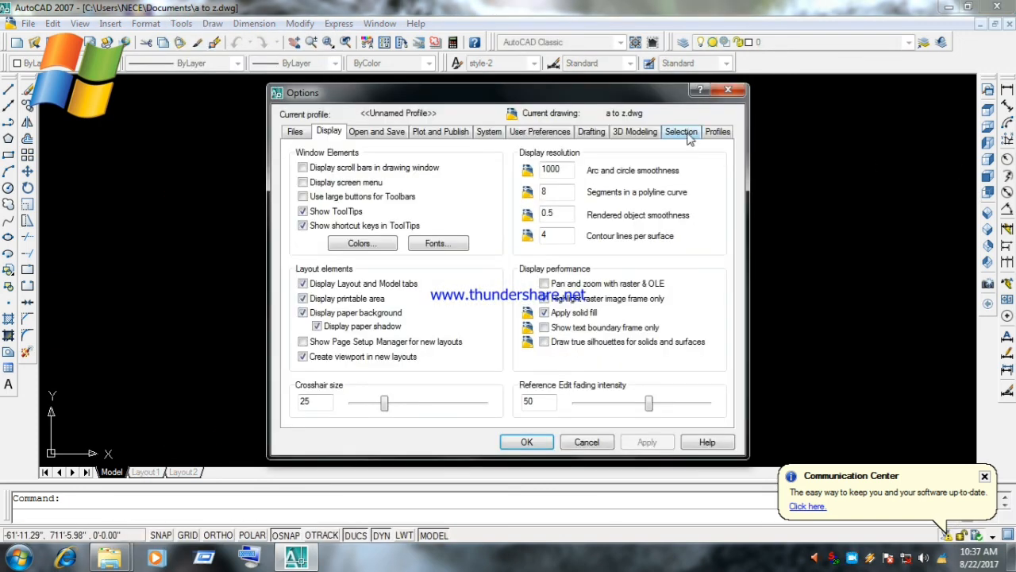
left_click(684, 132)
left_click(367, 182)
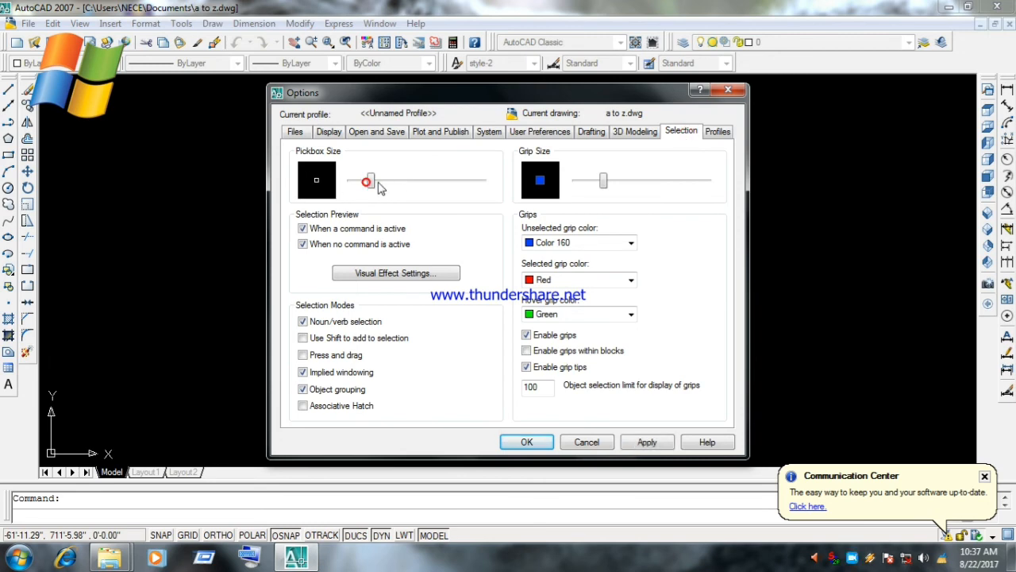
left_click(378, 182)
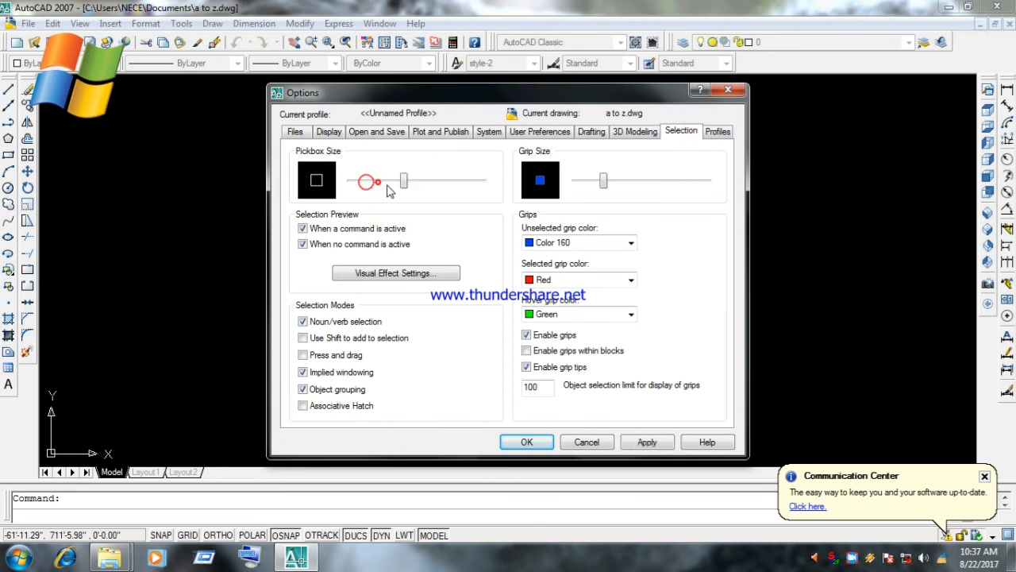
Set the crosshair size to 15 in the display options, then apply and accept the changes
left_click(332, 133)
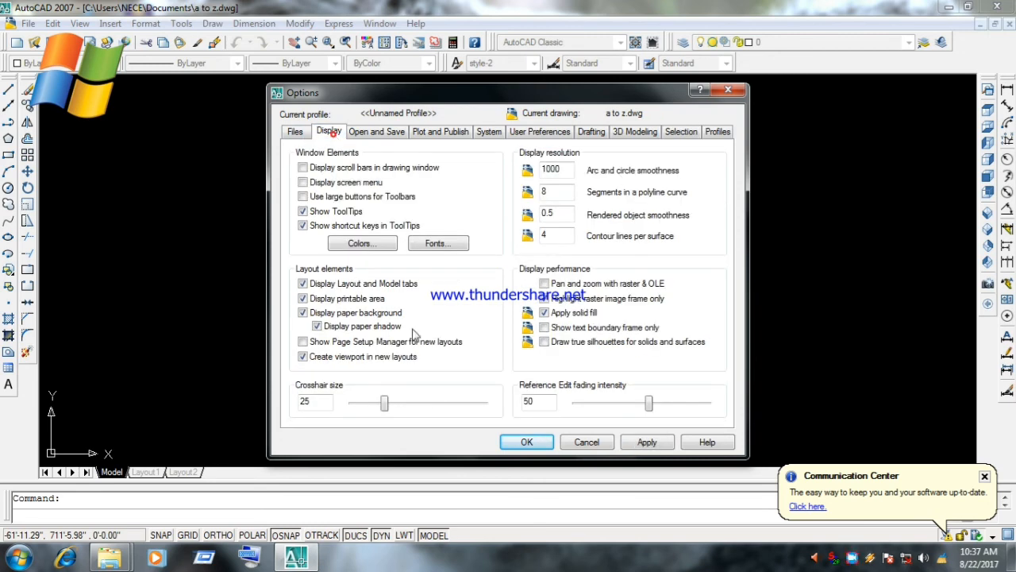
left_click(375, 404)
left_click(364, 404)
double_click(326, 402)
type("12")
key("BackSpace")
type("5")
left_click(645, 442)
left_click(528, 442)
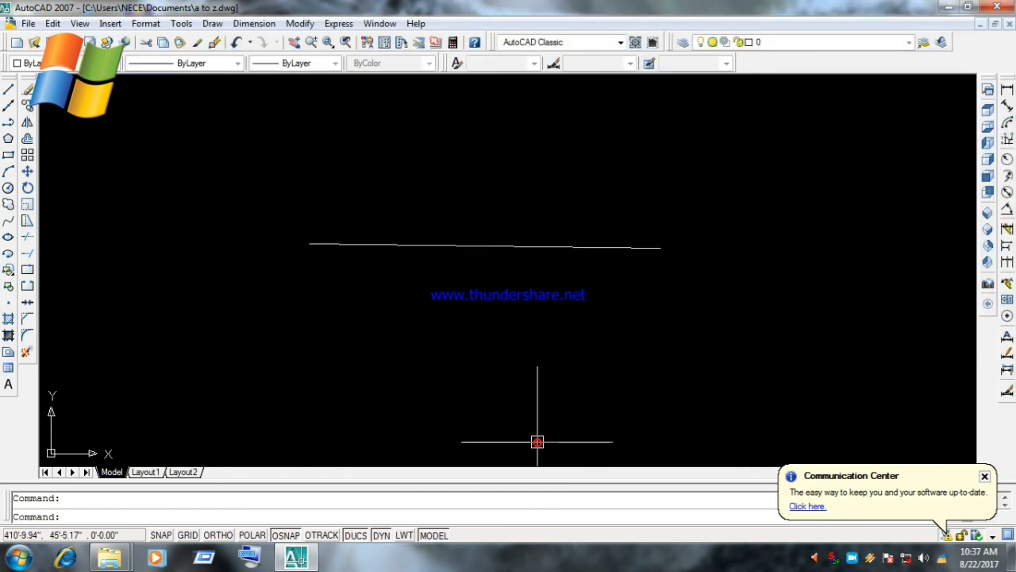